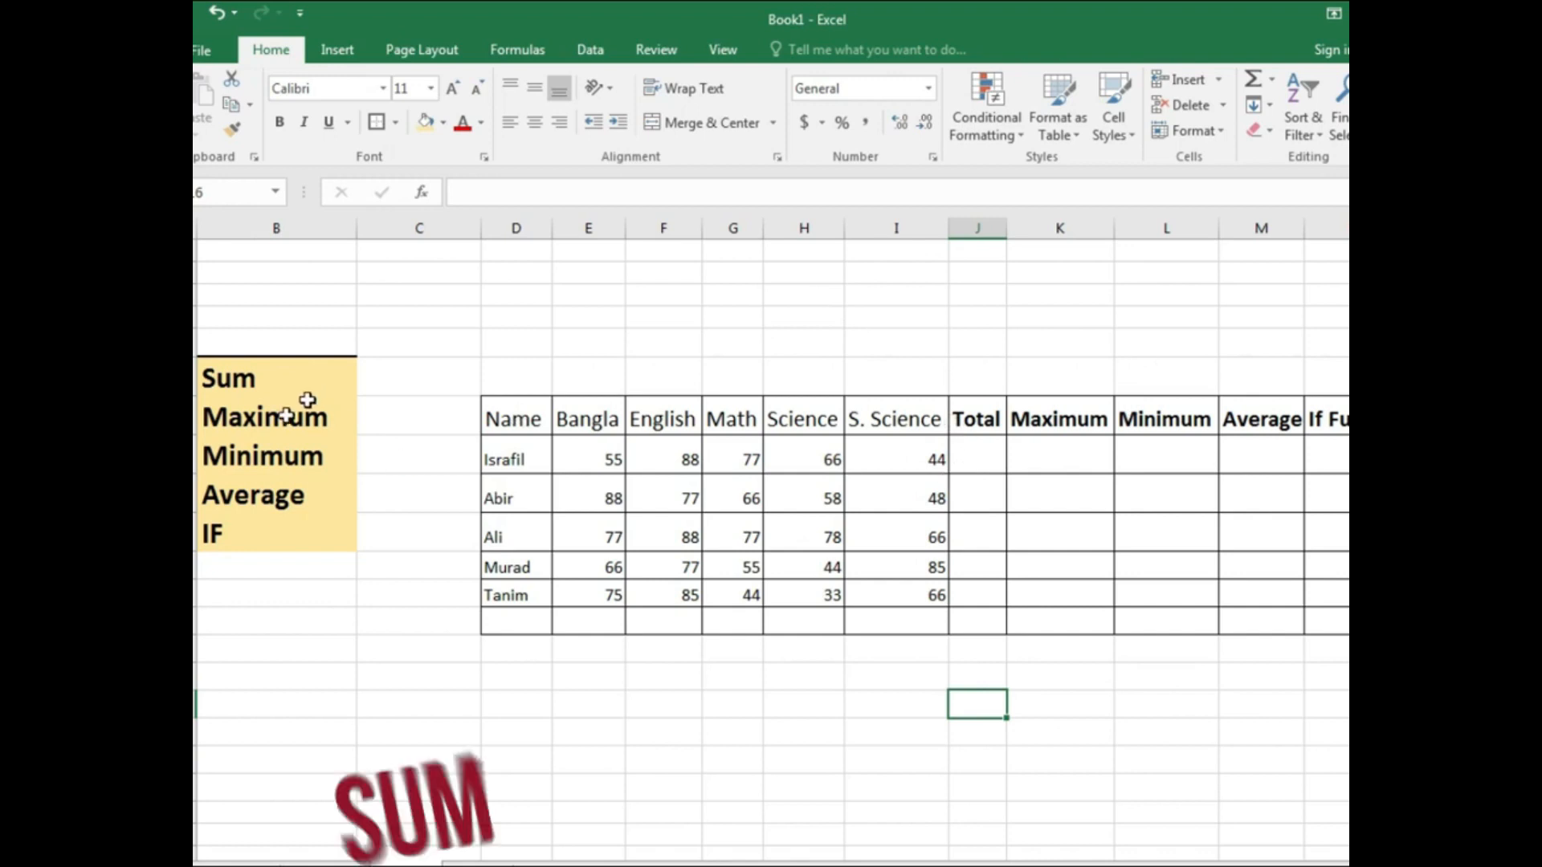
Try totalling the first student's marks with =SUM(E8:I8) in Total cell J8, and clear the cell again.
{"action": "left_click", "coordinate": [974, 459]}
{"action": "type", "text": "="}
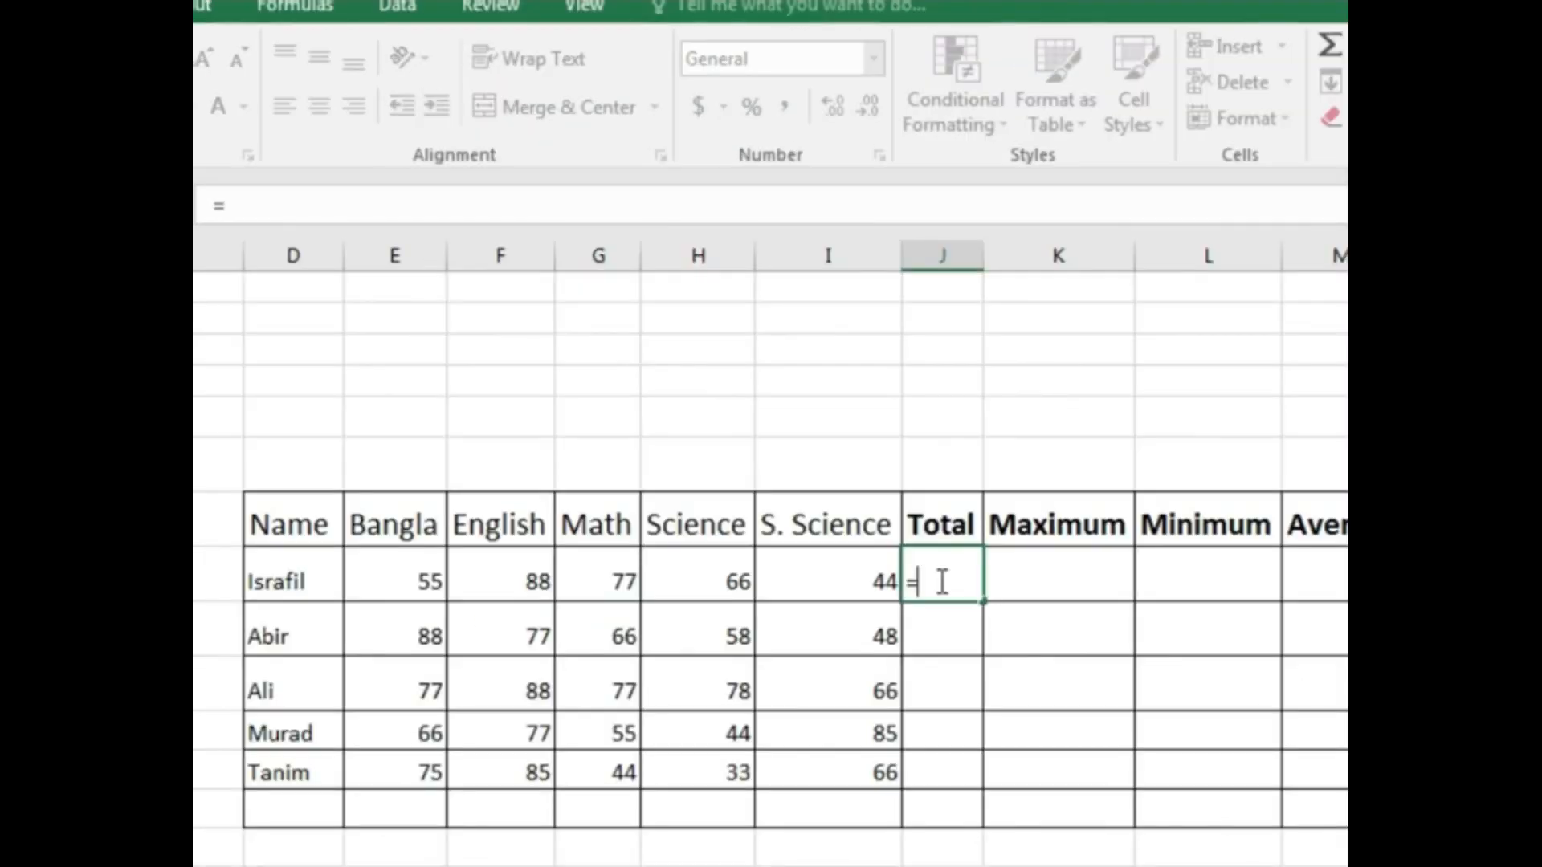
{"action": "type", "text": "sum"}
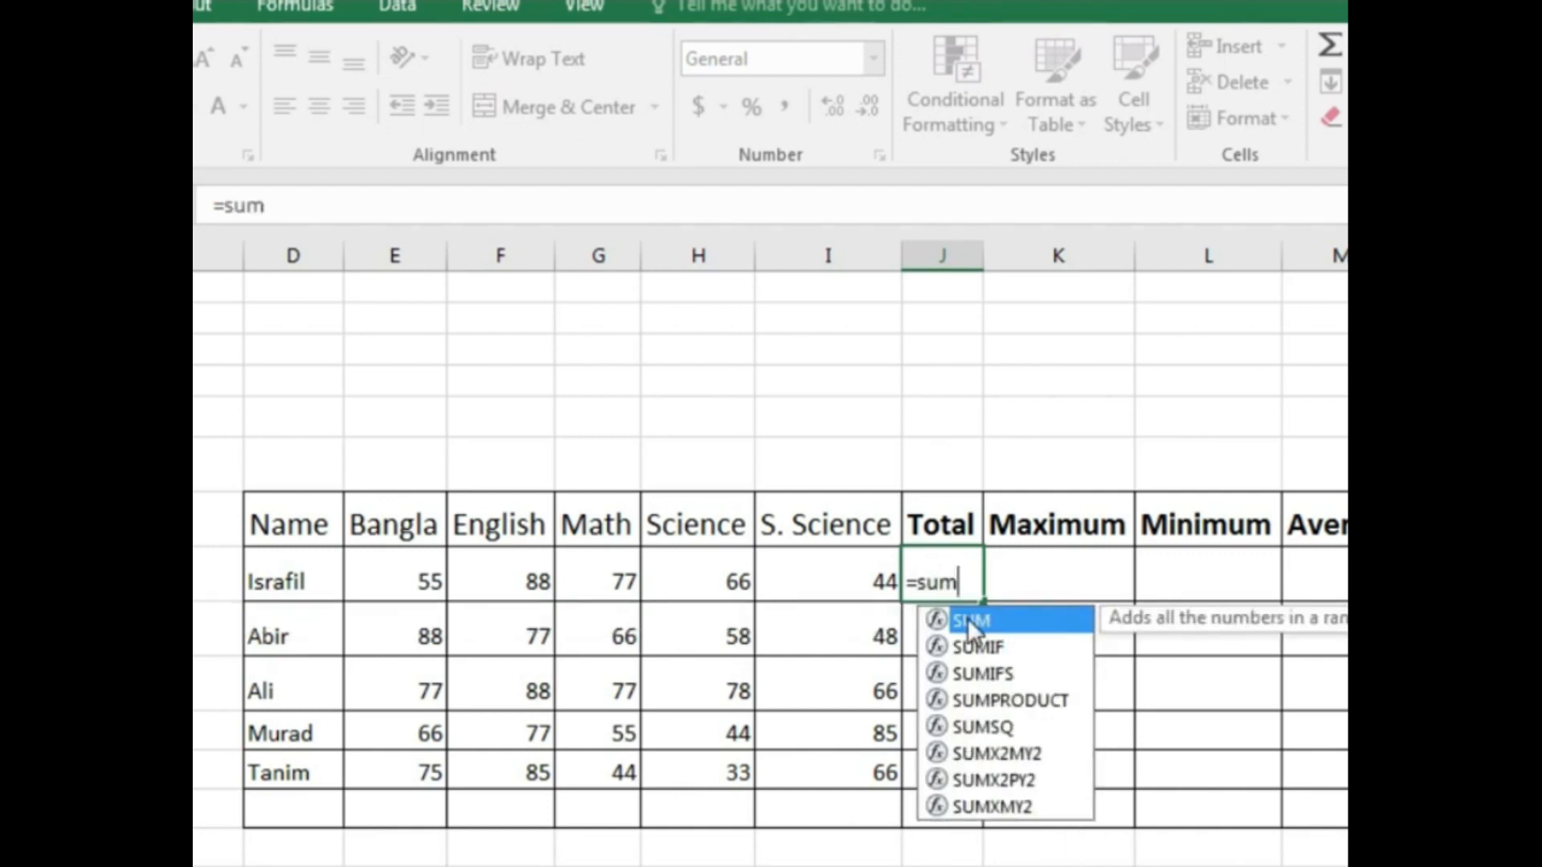
{"action": "double_click", "coordinate": [972, 619]}
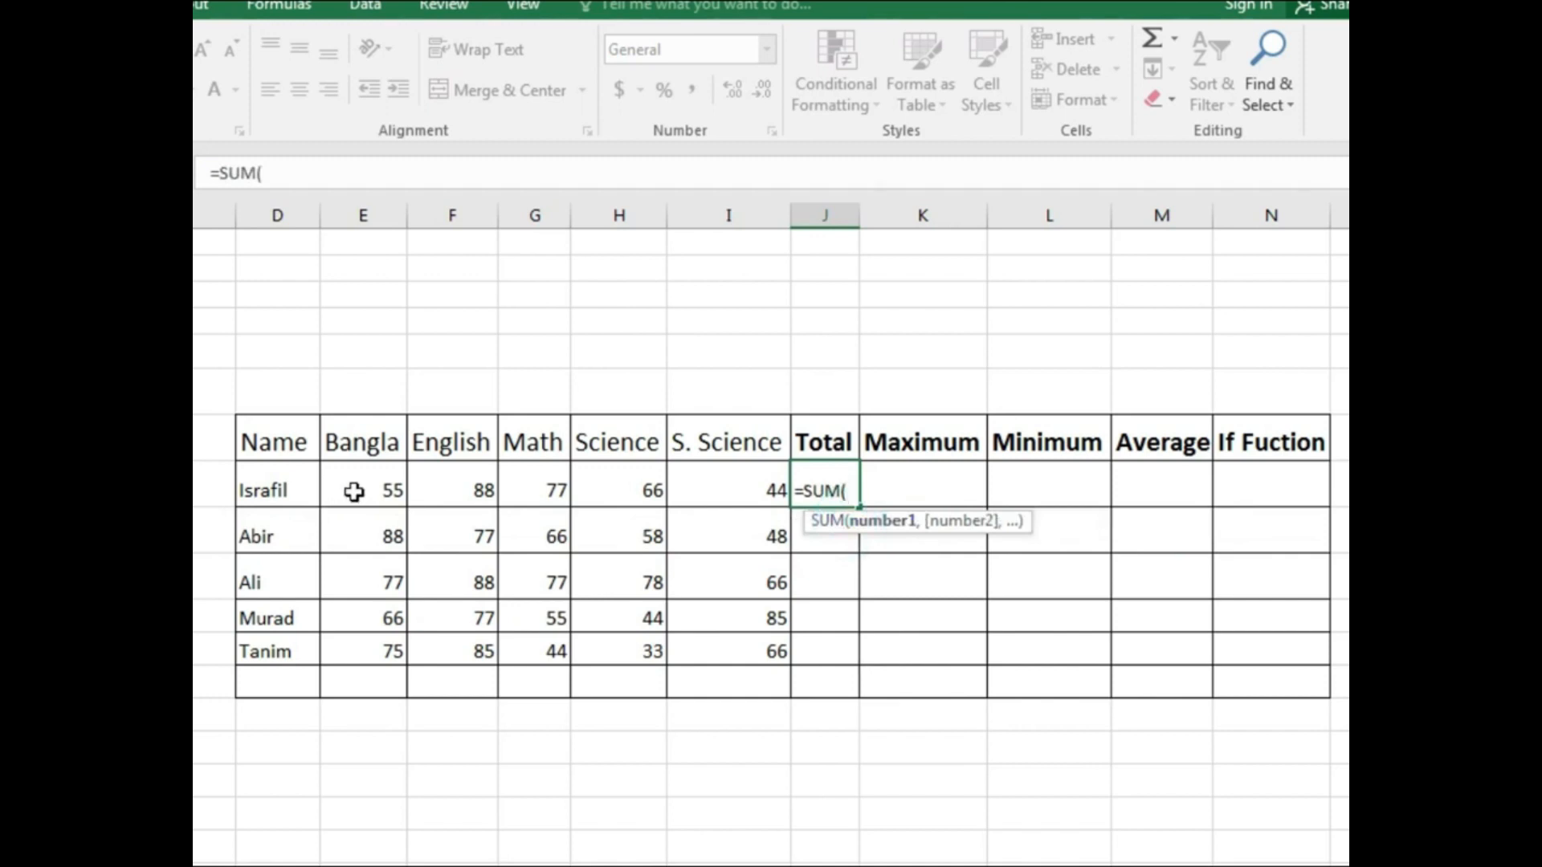
{"action": "left_click_drag", "start_coordinate": [354, 492], "coordinate": [727, 502]}
{"action": "type", "text": ")"}
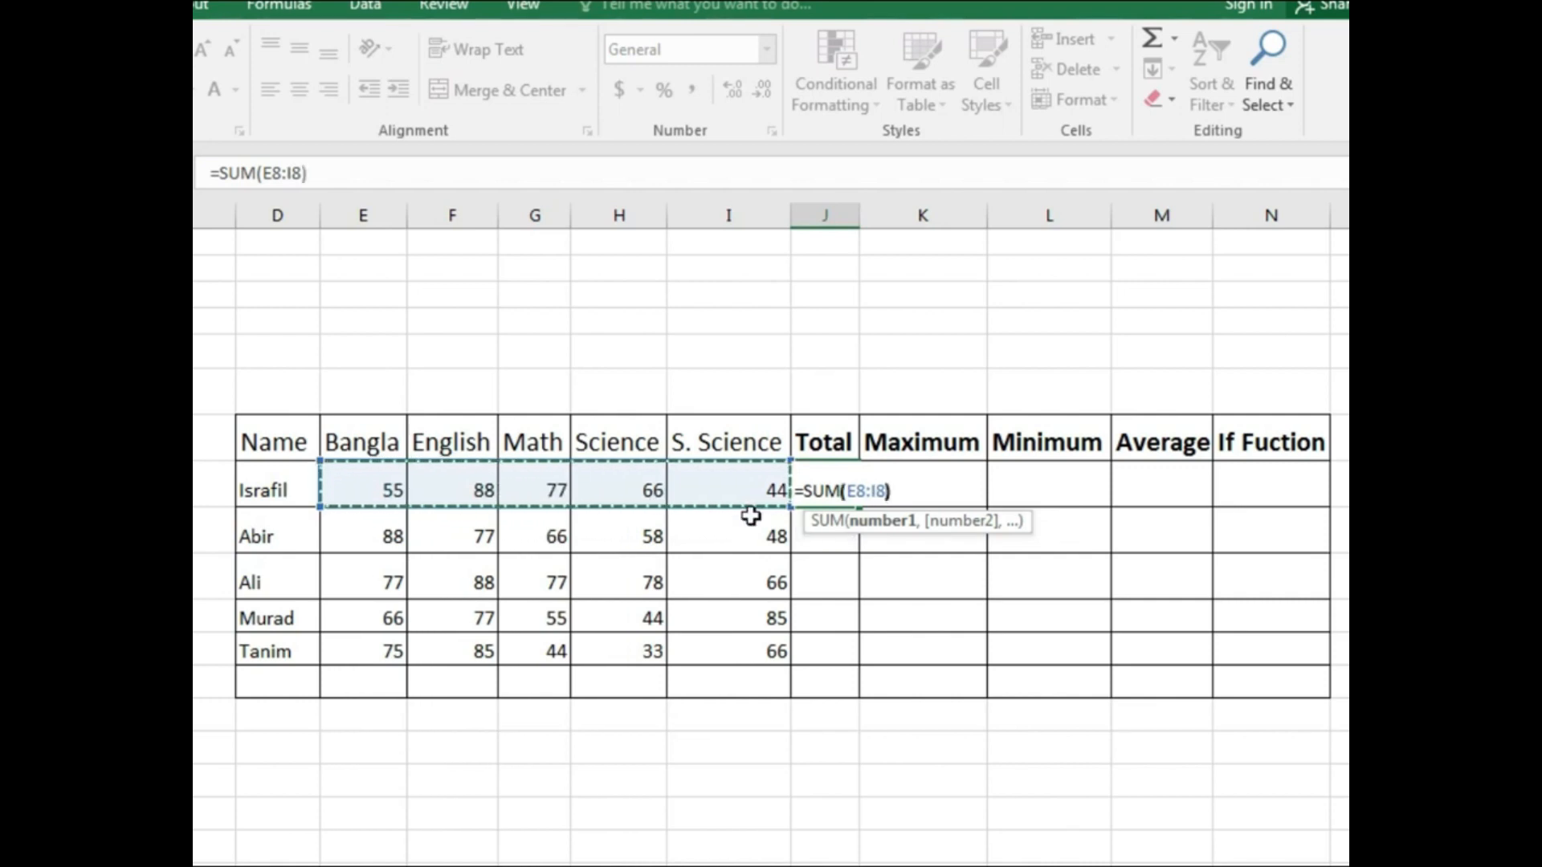
{"action": "key", "text": "Return"}
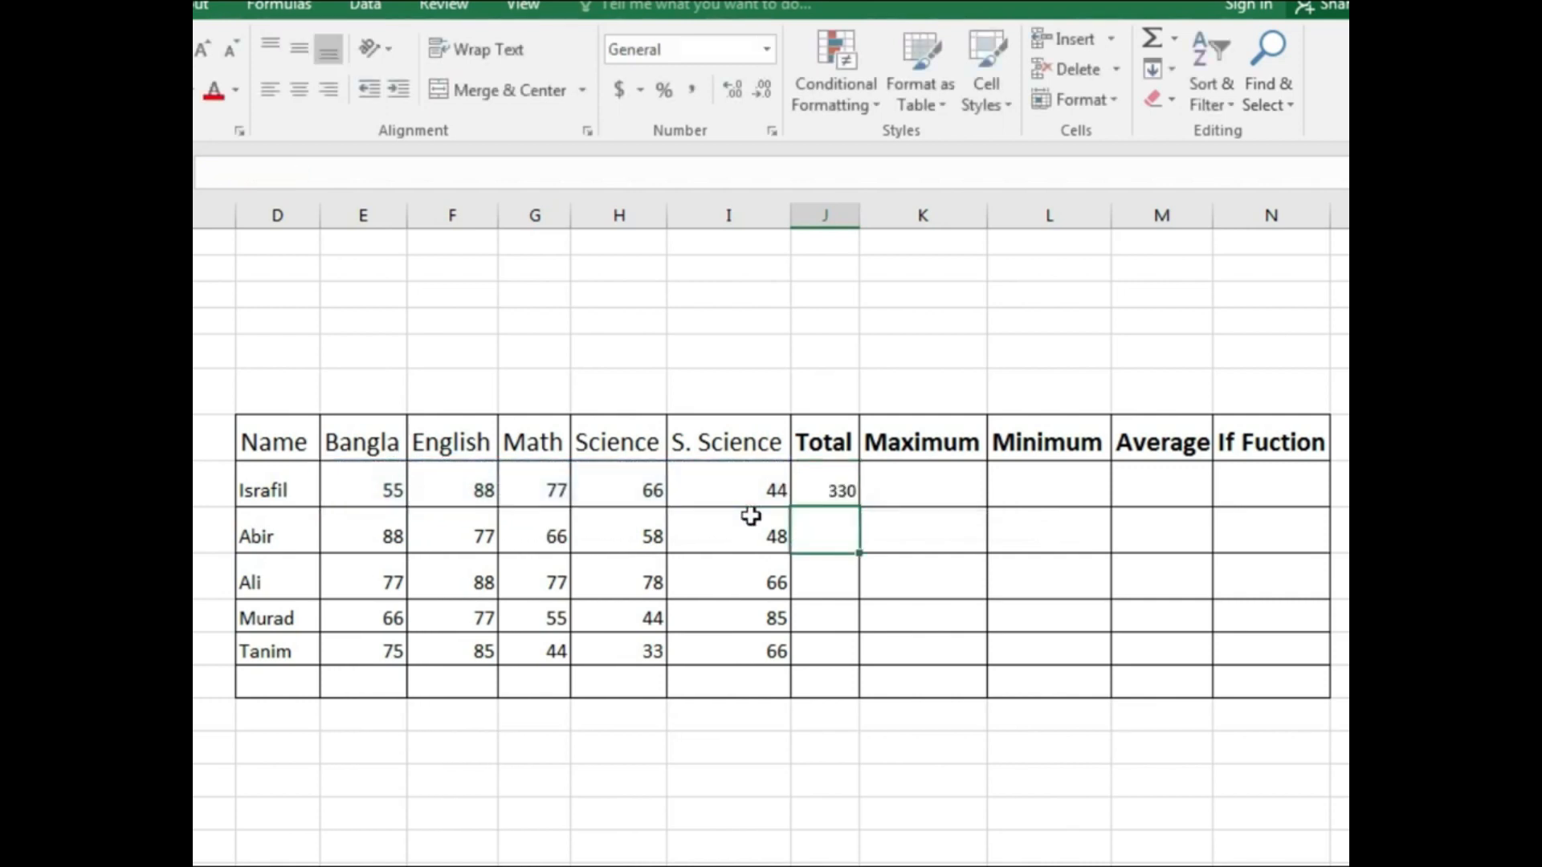
{"action": "left_click", "coordinate": [822, 495]}
{"action": "key", "text": "Delete"}
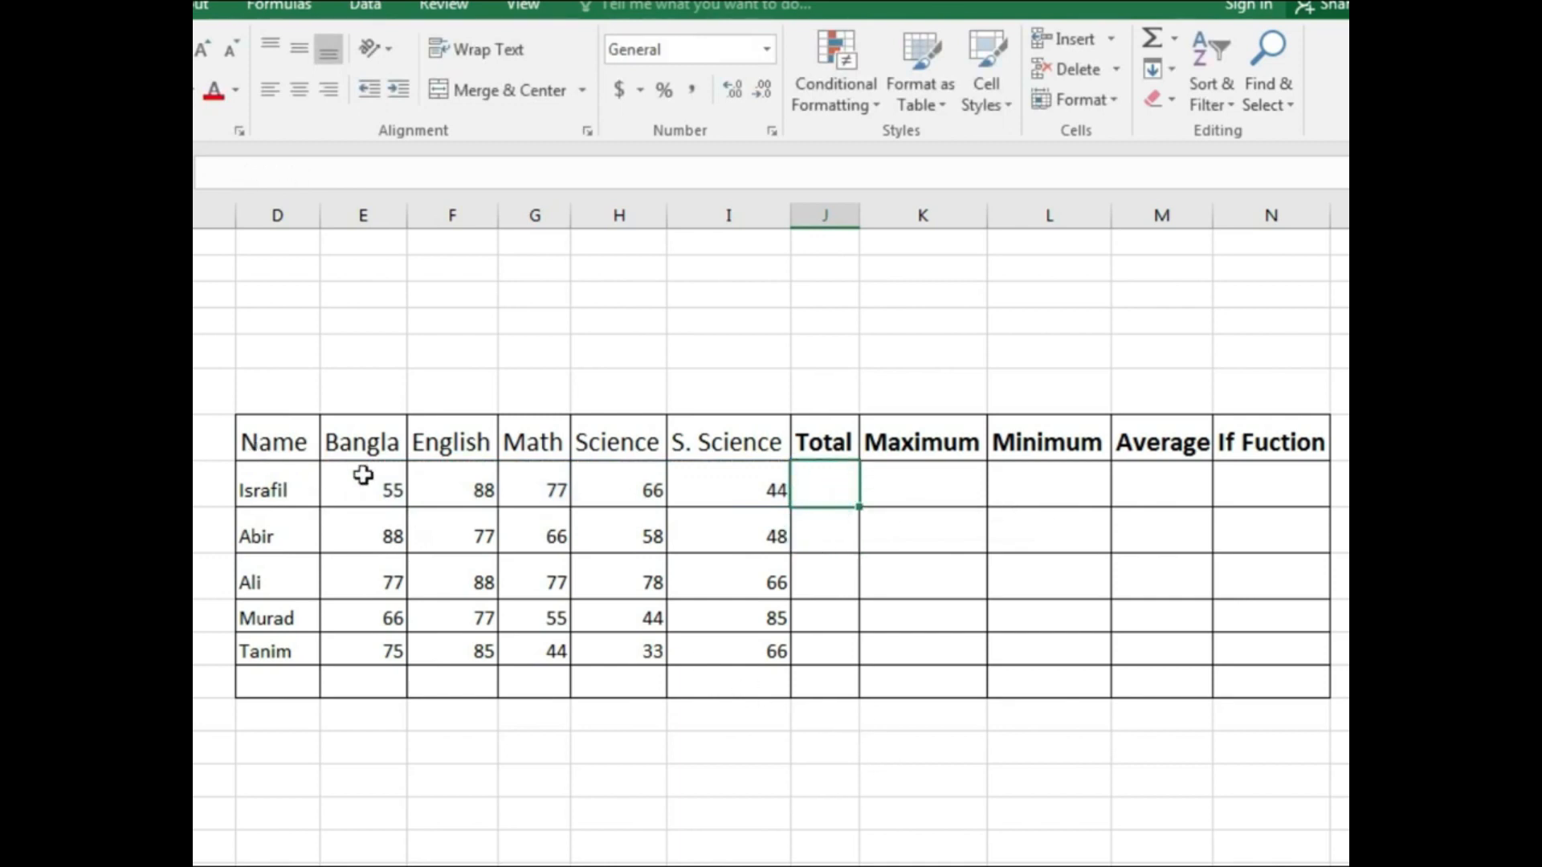
Total the first student's Bangla to S. Science marks (E8:I8) in J8 with AutoSum.
{"action": "left_click_drag", "start_coordinate": [352, 488], "coordinate": [809, 482]}
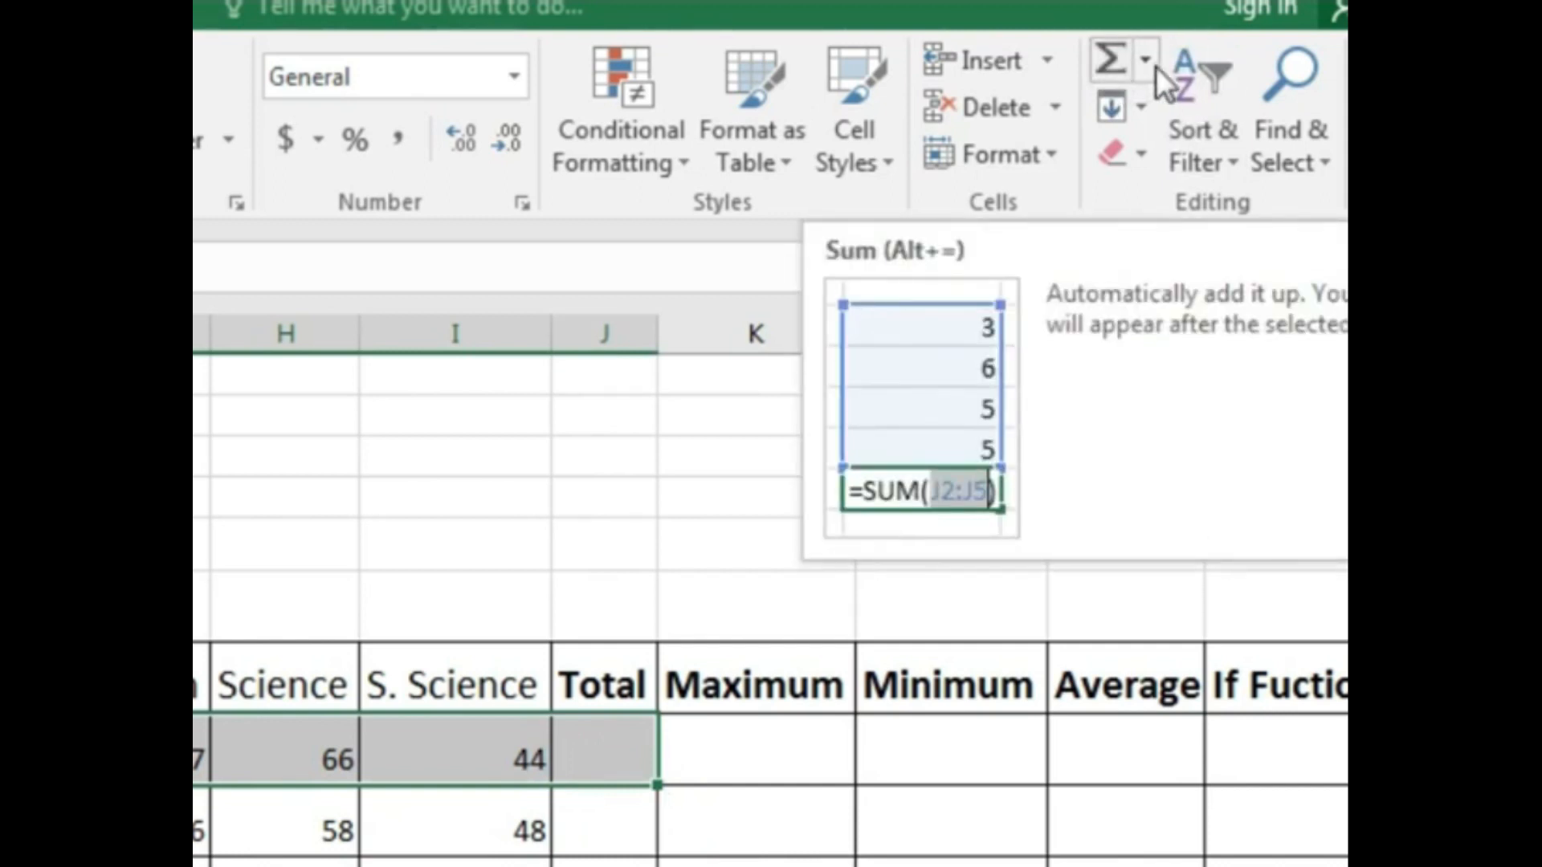
{"action": "left_click", "coordinate": [1147, 58]}
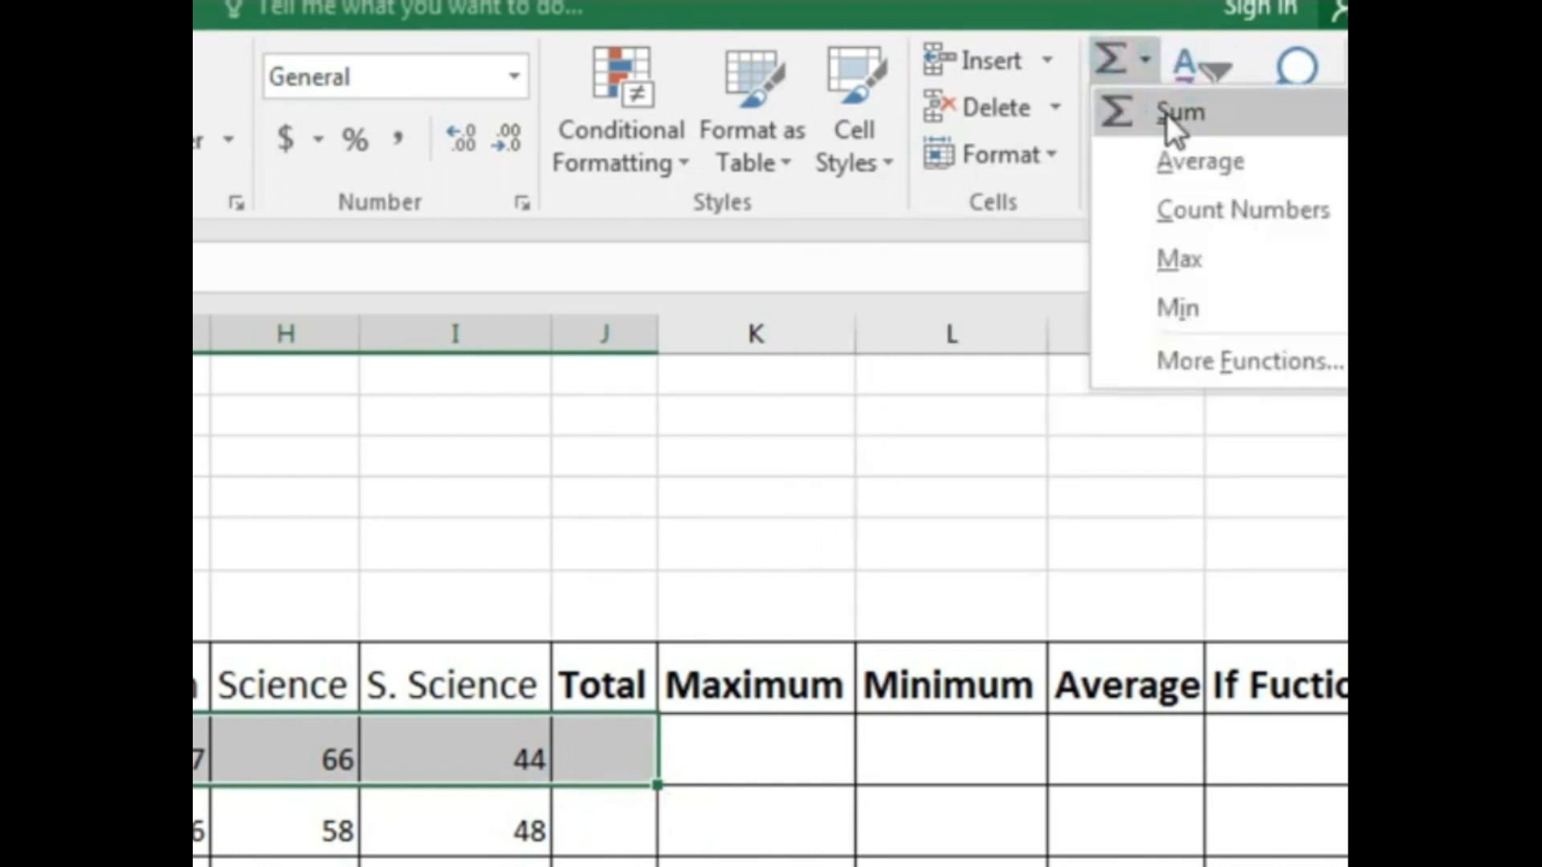
{"action": "left_click", "coordinate": [1144, 58]}
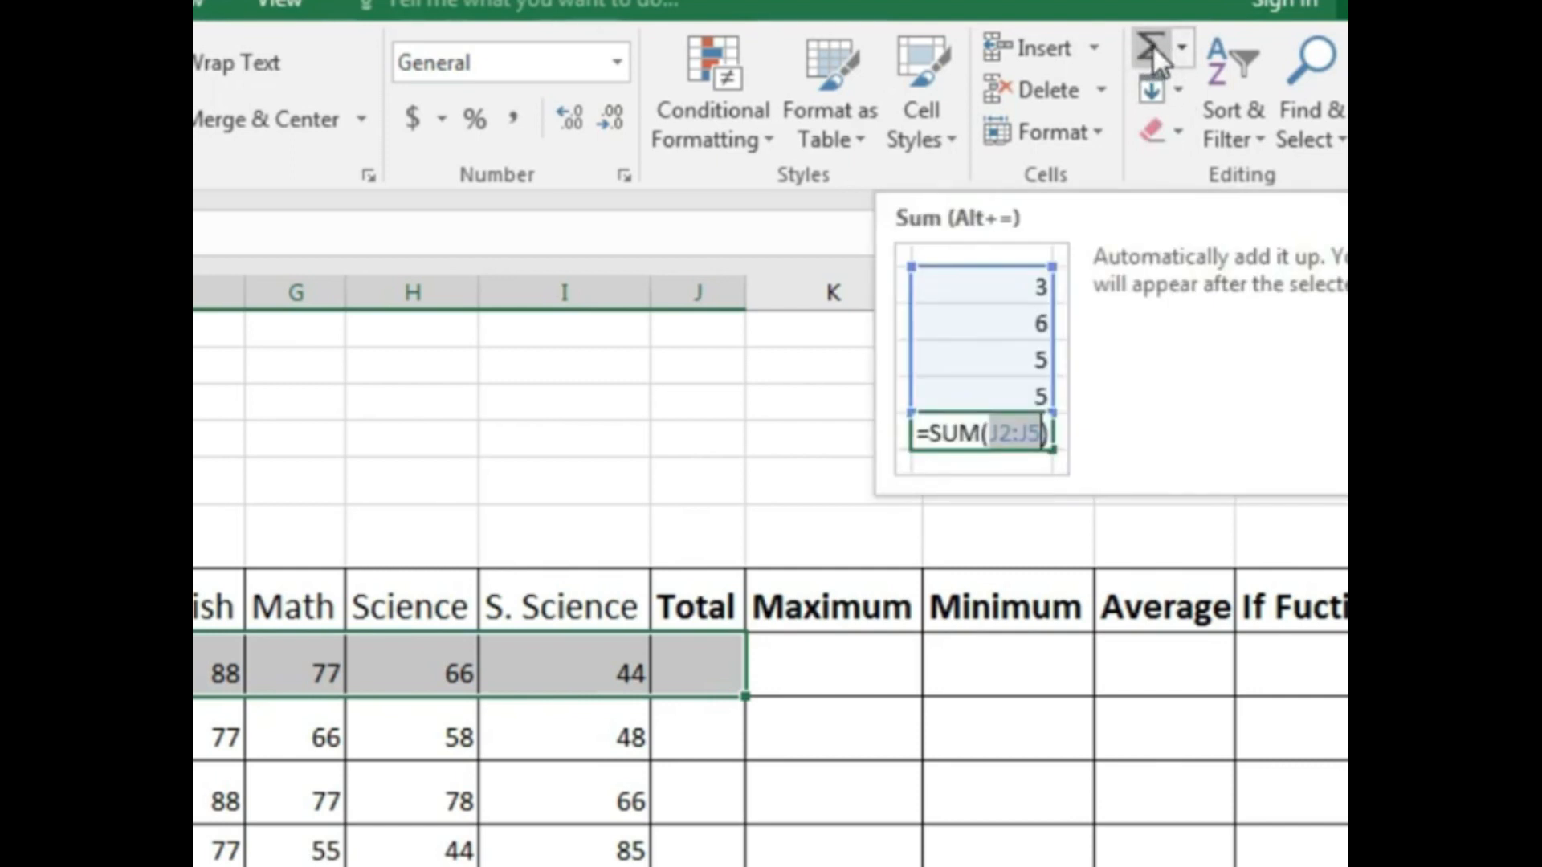
{"action": "left_click", "coordinate": [1153, 47]}
{"action": "left_click", "coordinate": [697, 849]}
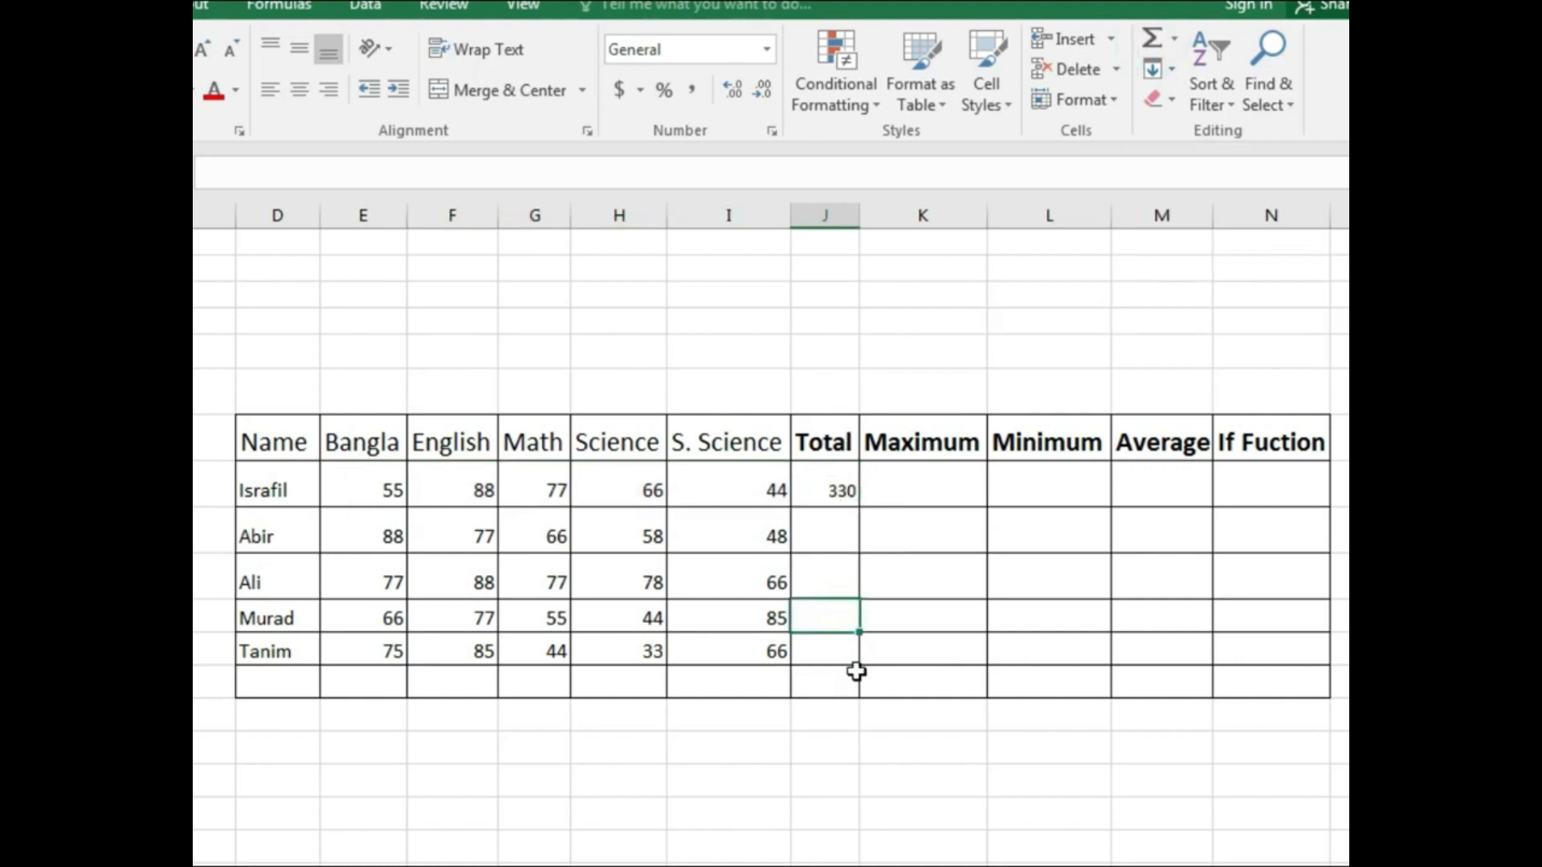
Fill the Total formula from J8 down to J12, and clear the copies in J9:J12.
{"action": "left_click", "coordinate": [842, 490]}
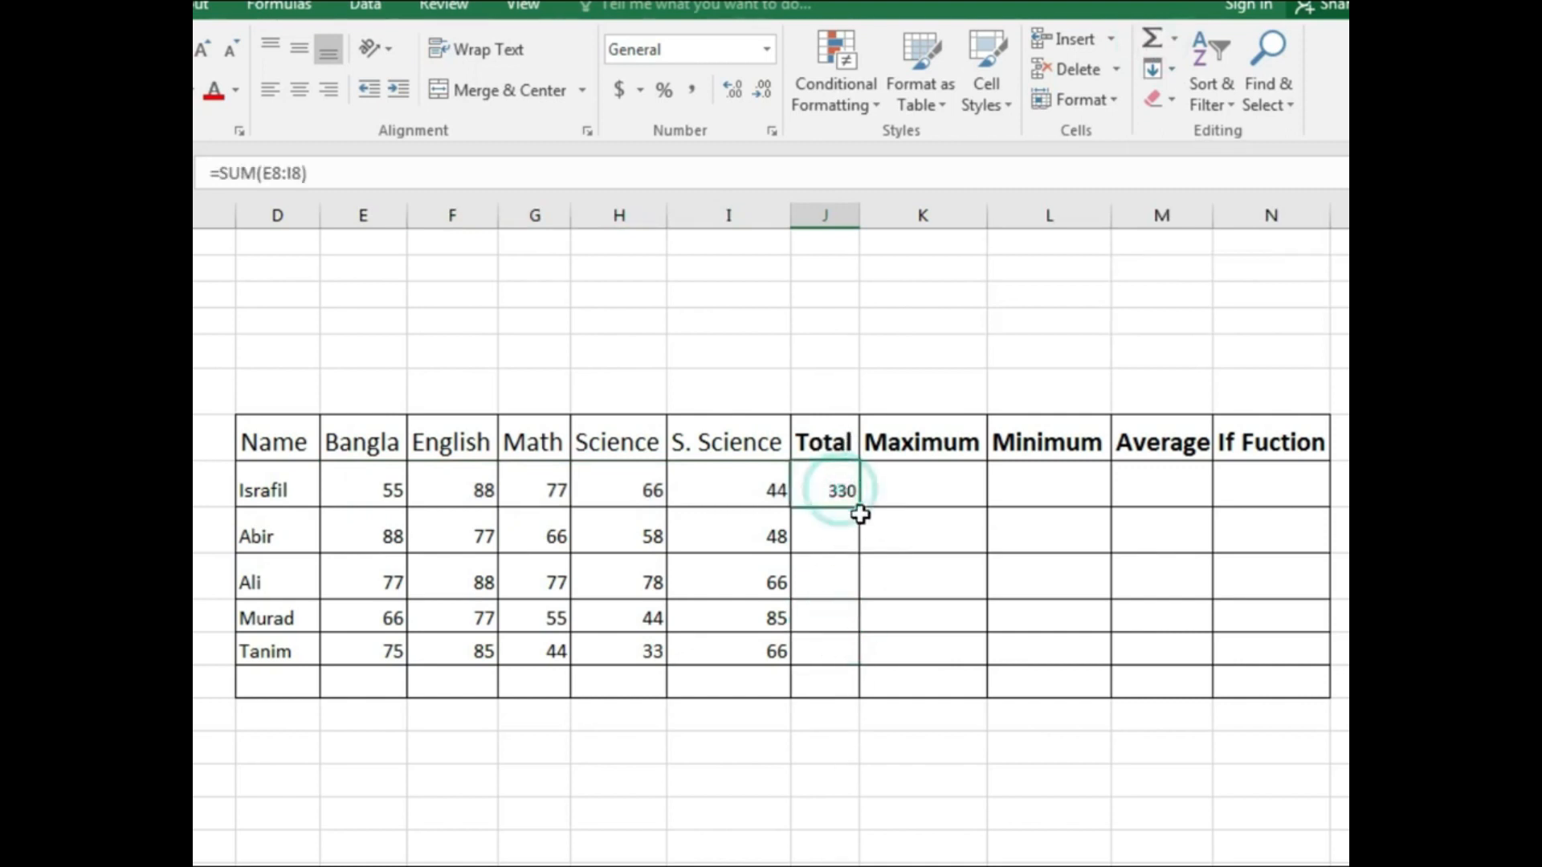
{"action": "left_click_drag", "start_coordinate": [860, 512], "coordinate": [857, 664]}
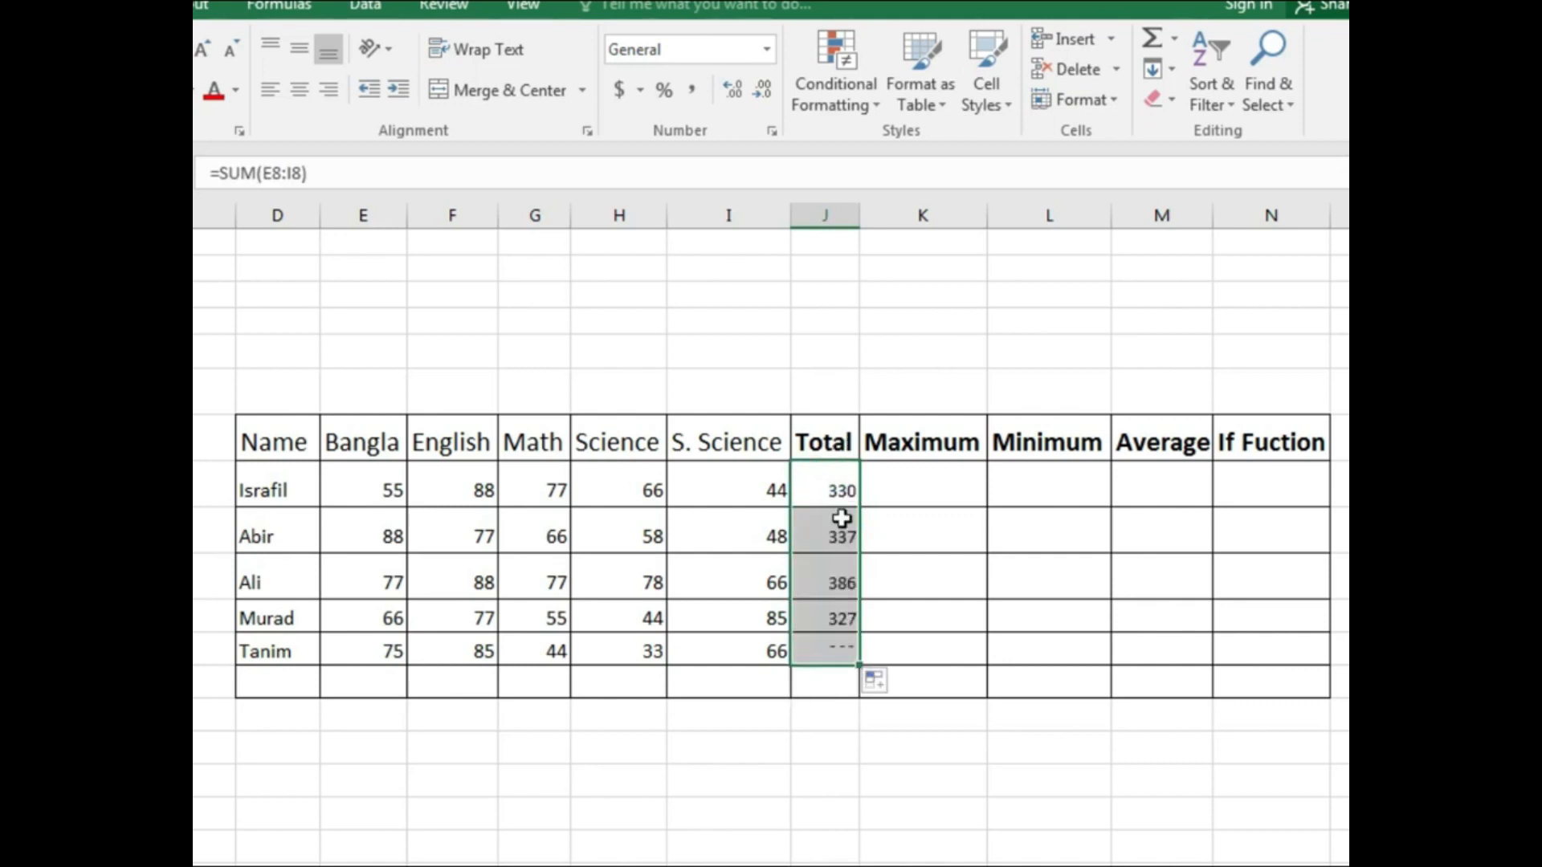
{"action": "left_click_drag", "start_coordinate": [827, 530], "coordinate": [844, 649]}
{"action": "key", "text": "Delete"}
Autofill the first student's Total formula in J8 down the column for the remaining students.
{"action": "left_click", "coordinate": [851, 494]}
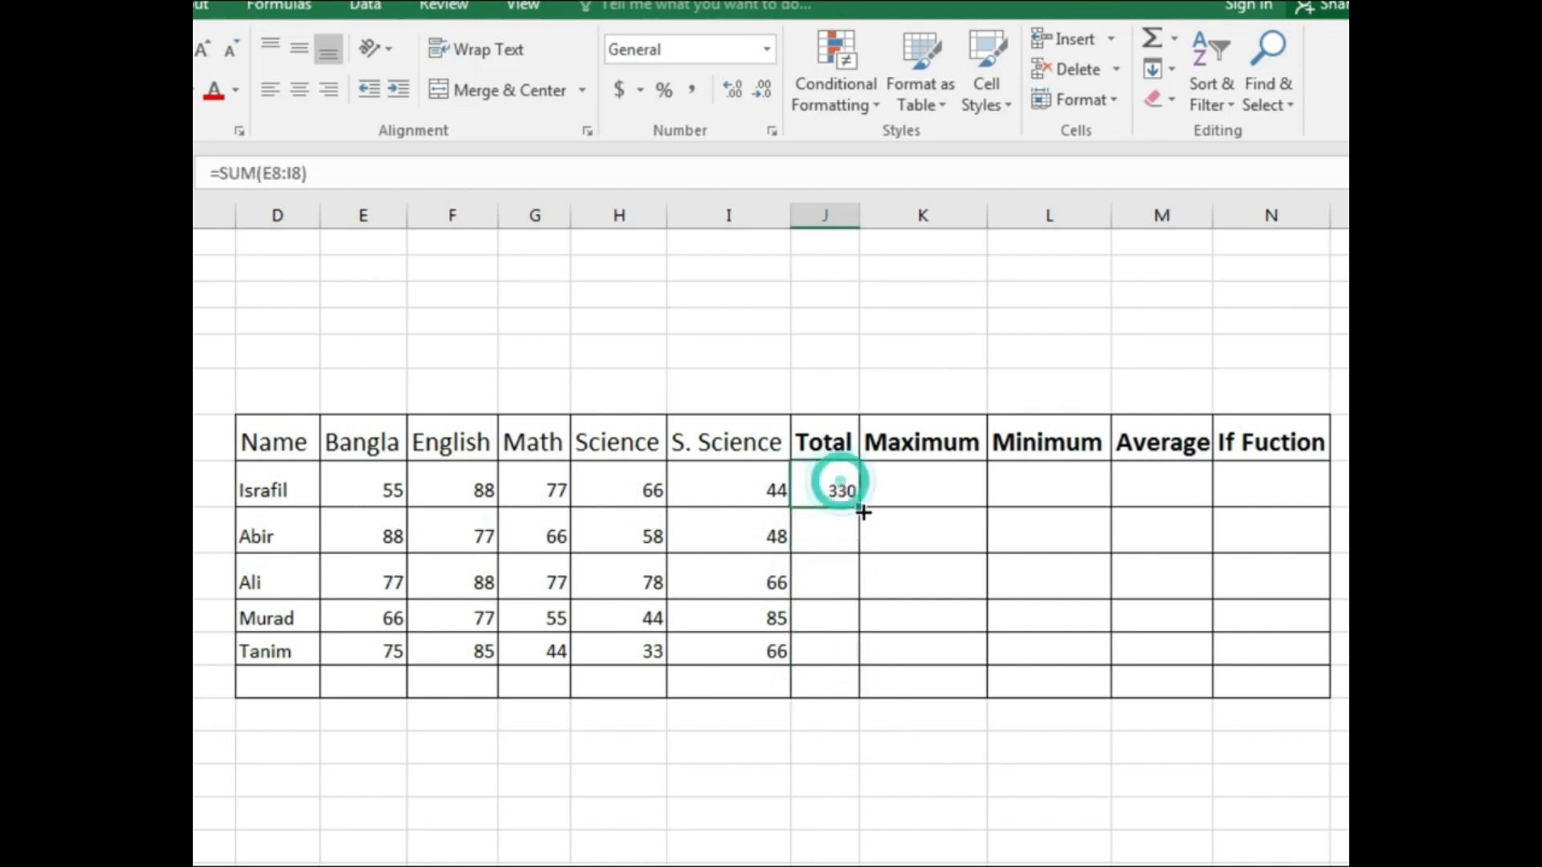
{"action": "double_click", "coordinate": [856, 505]}
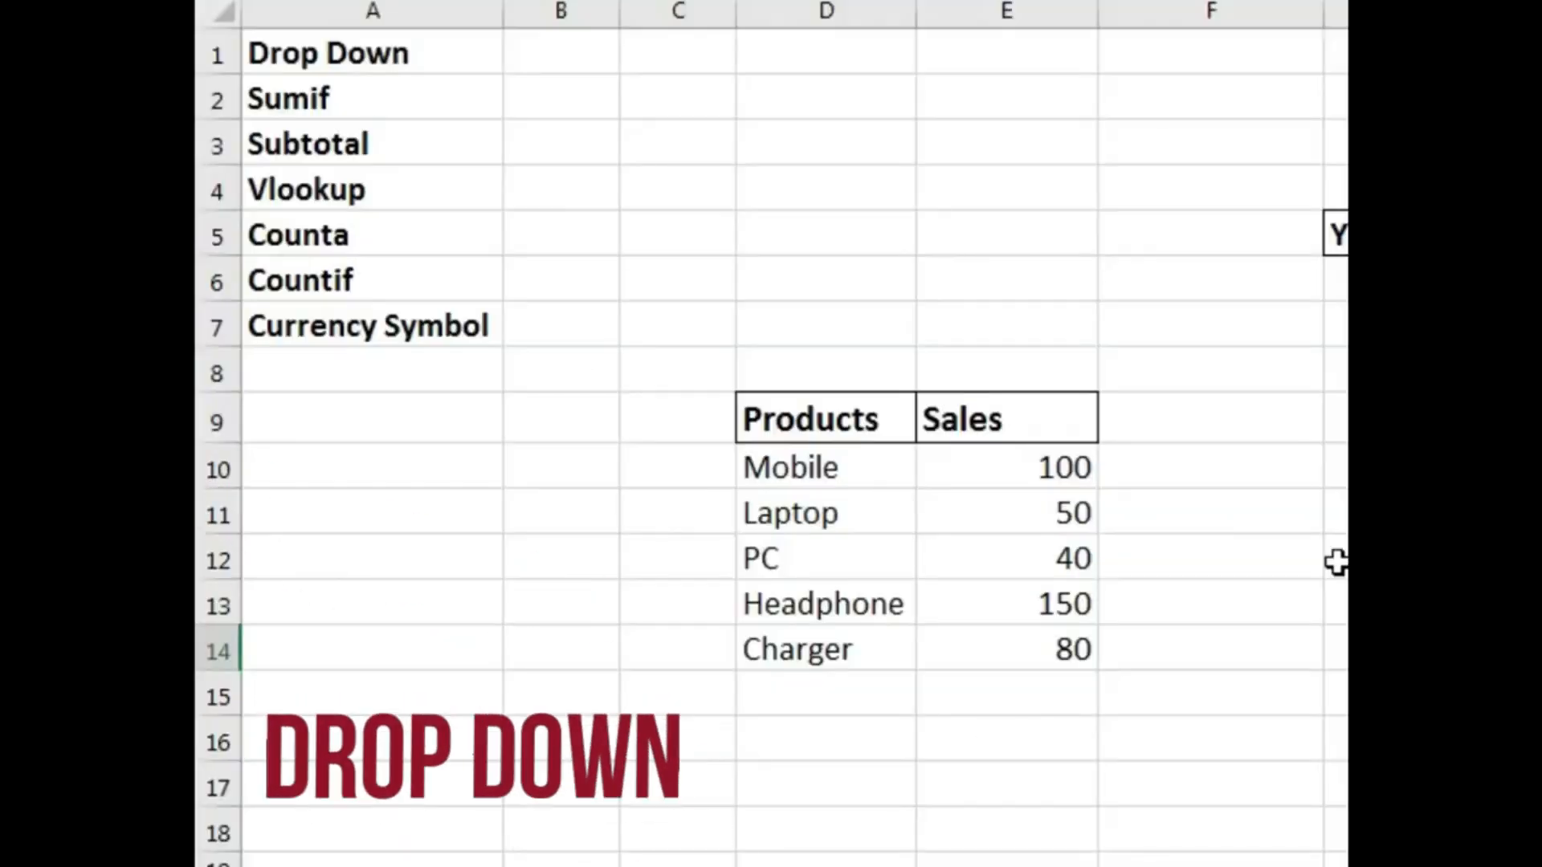
{"action": "left_click", "coordinate": [791, 469]}
{"action": "left_click_drag", "start_coordinate": [783, 601], "coordinate": [779, 652]}
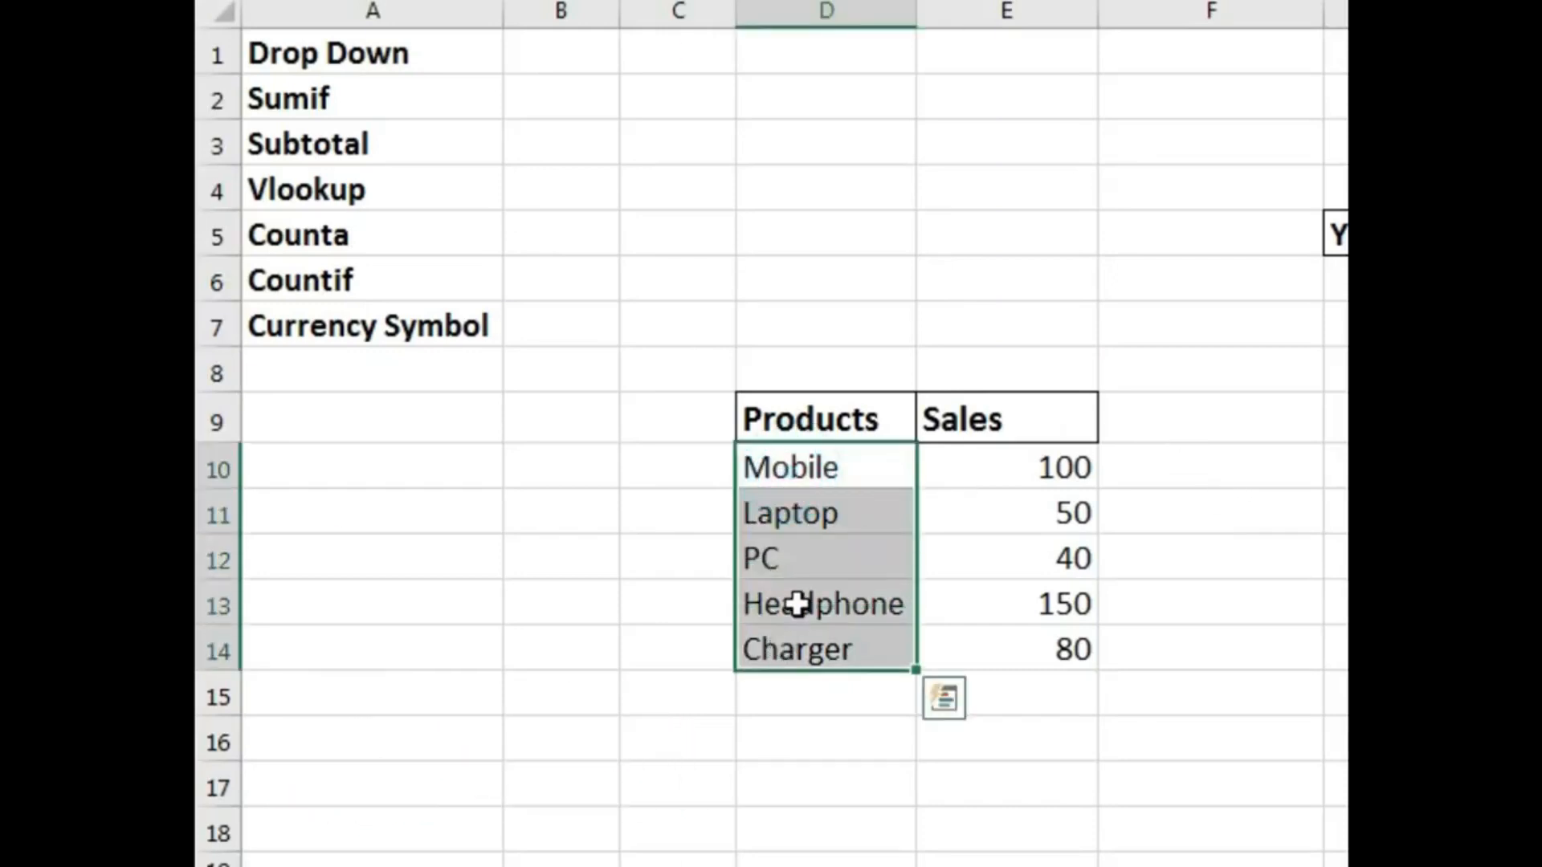
{"action": "left_click", "coordinate": [835, 506]}
{"action": "left_click_drag", "start_coordinate": [832, 464], "coordinate": [819, 634]}
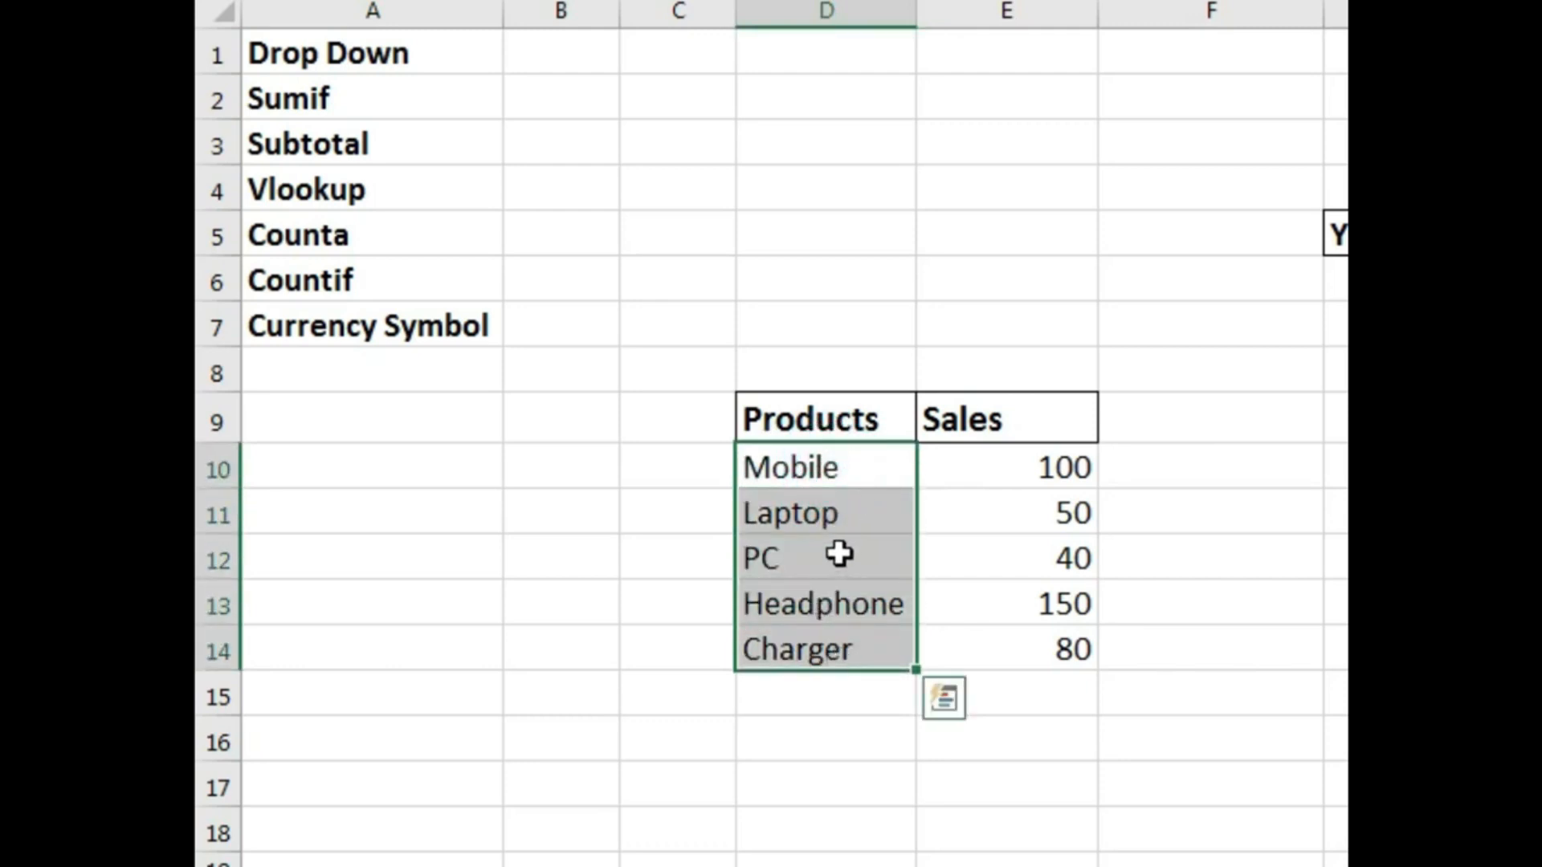
{"action": "left_click", "coordinate": [1210, 427]}
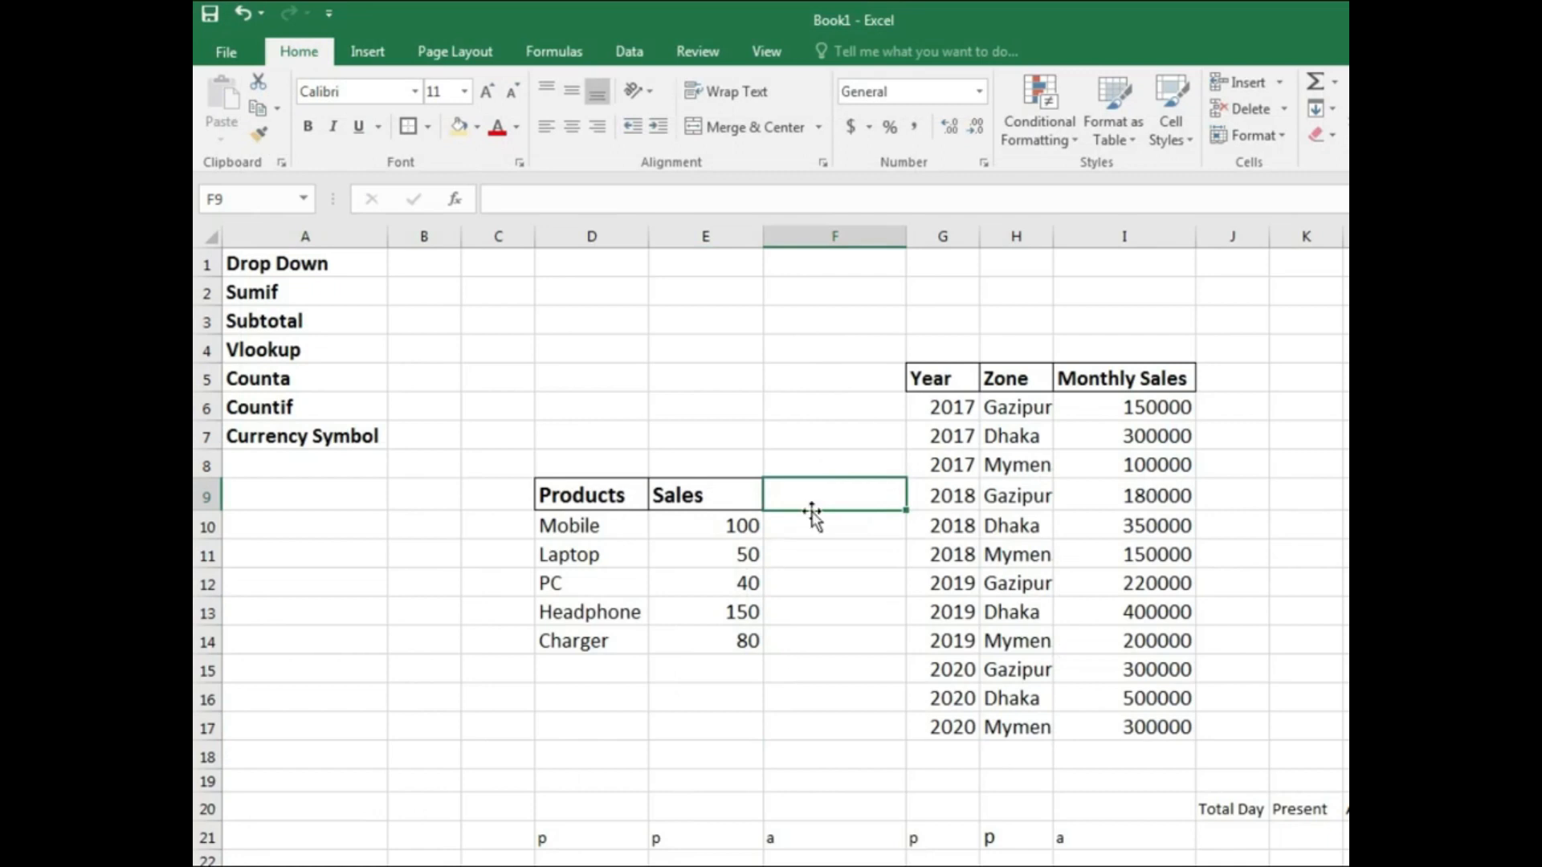
{"action": "left_click", "coordinate": [815, 495]}
{"action": "left_click", "coordinate": [841, 531]}
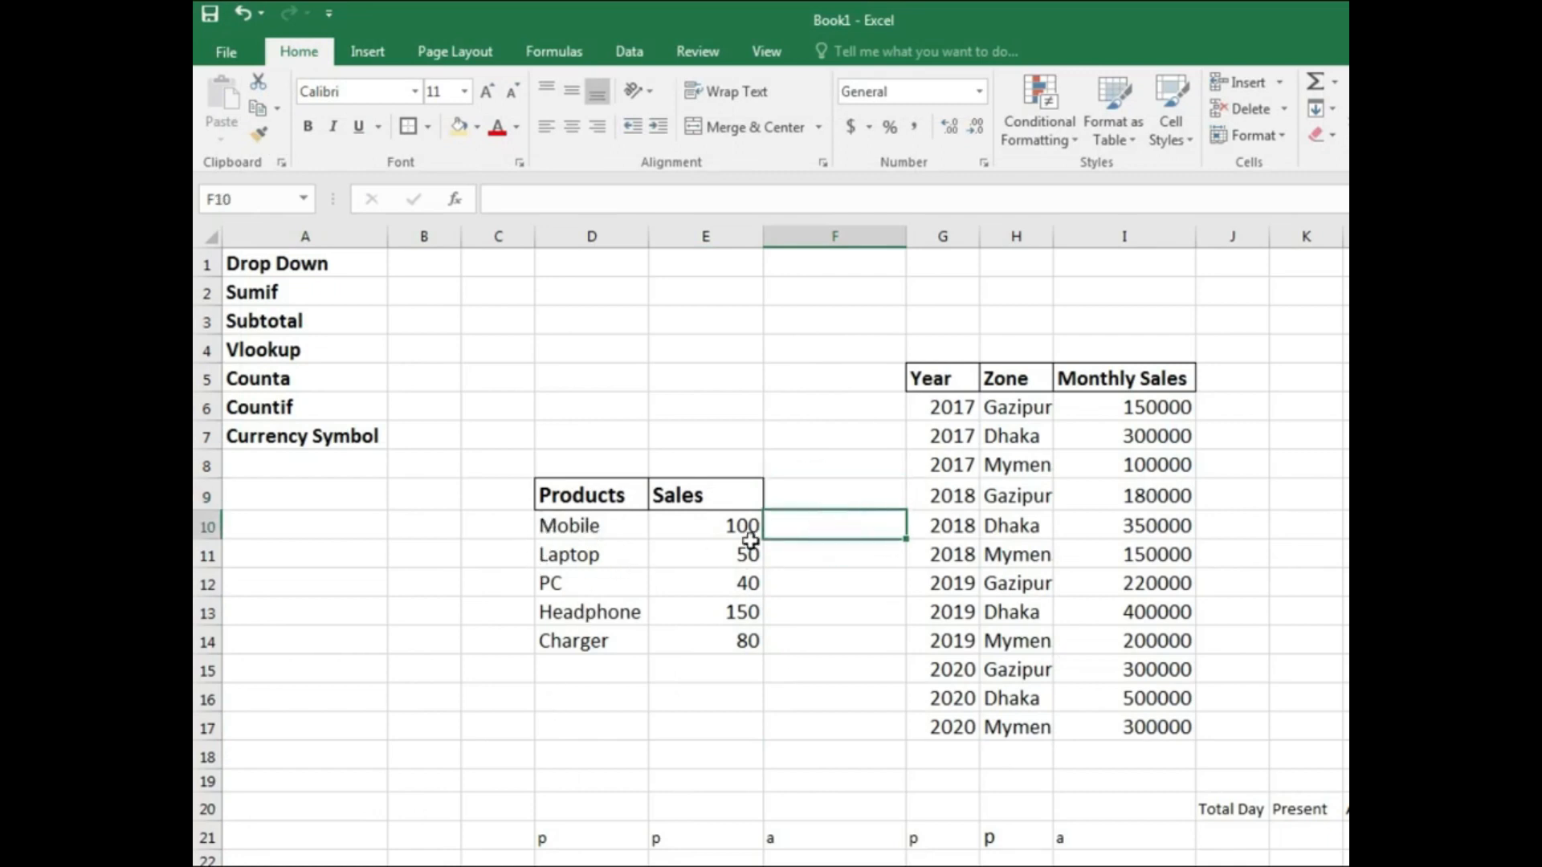
Add List data validation to cell F9 with the product names in =$D$10:$D$14 as its source.
{"action": "left_click", "coordinate": [811, 503]}
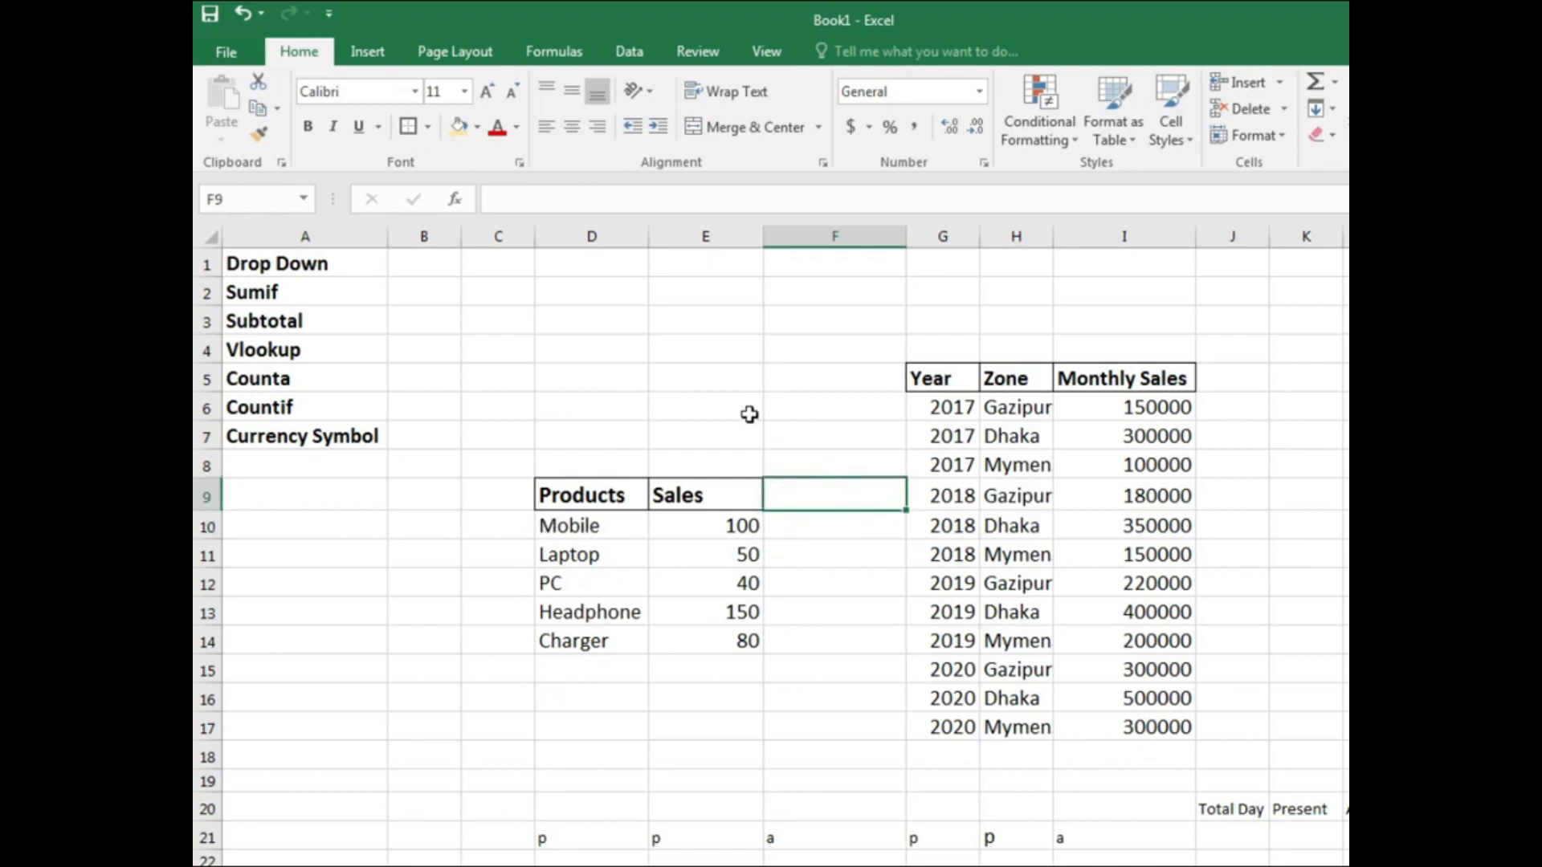
{"action": "left_click", "coordinate": [629, 50]}
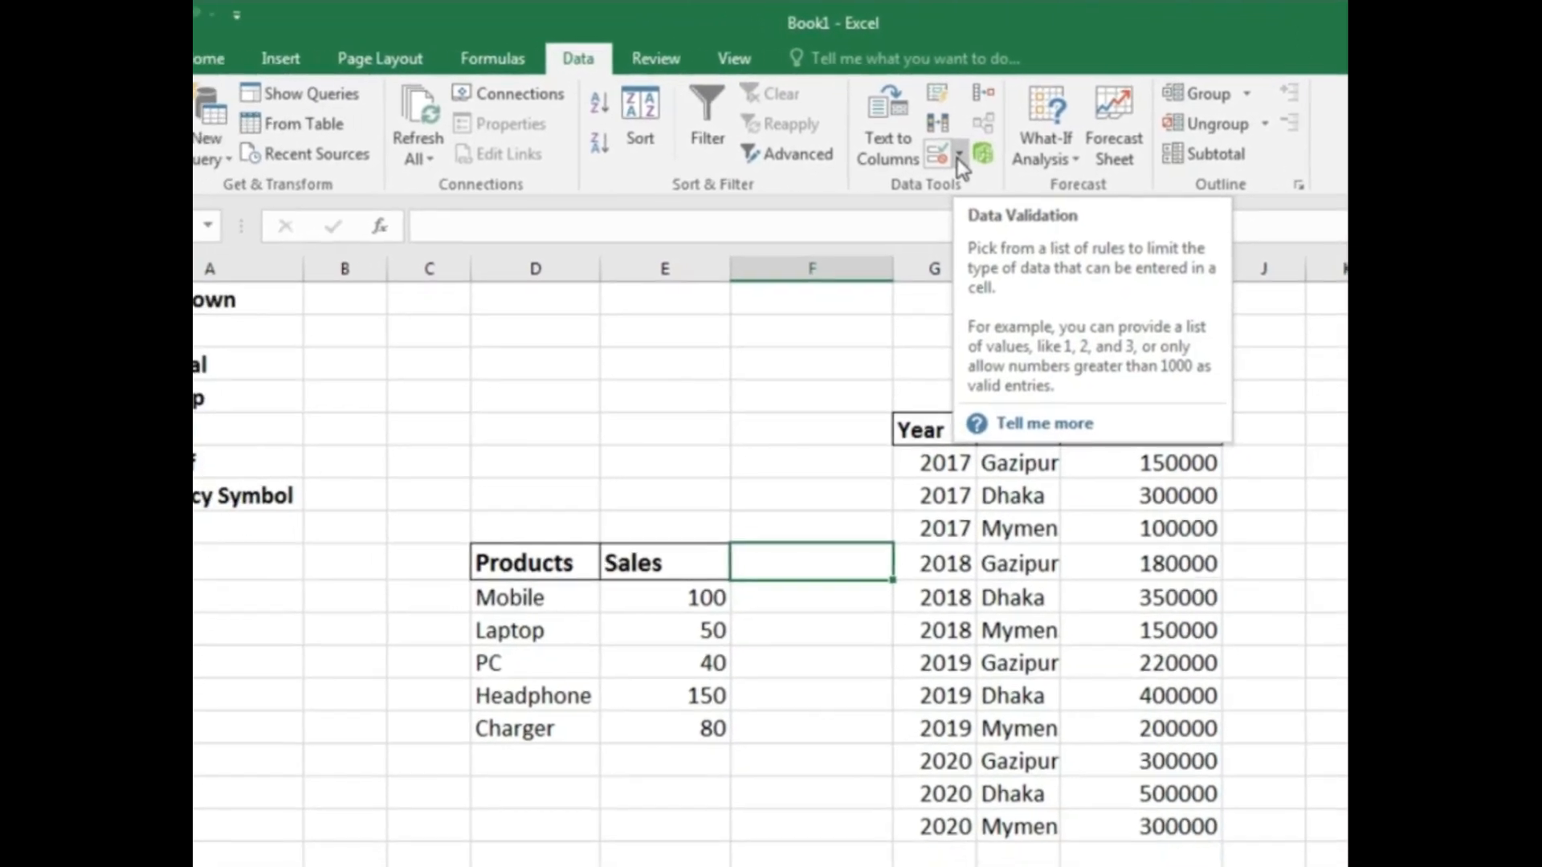
{"action": "left_click", "coordinate": [946, 158]}
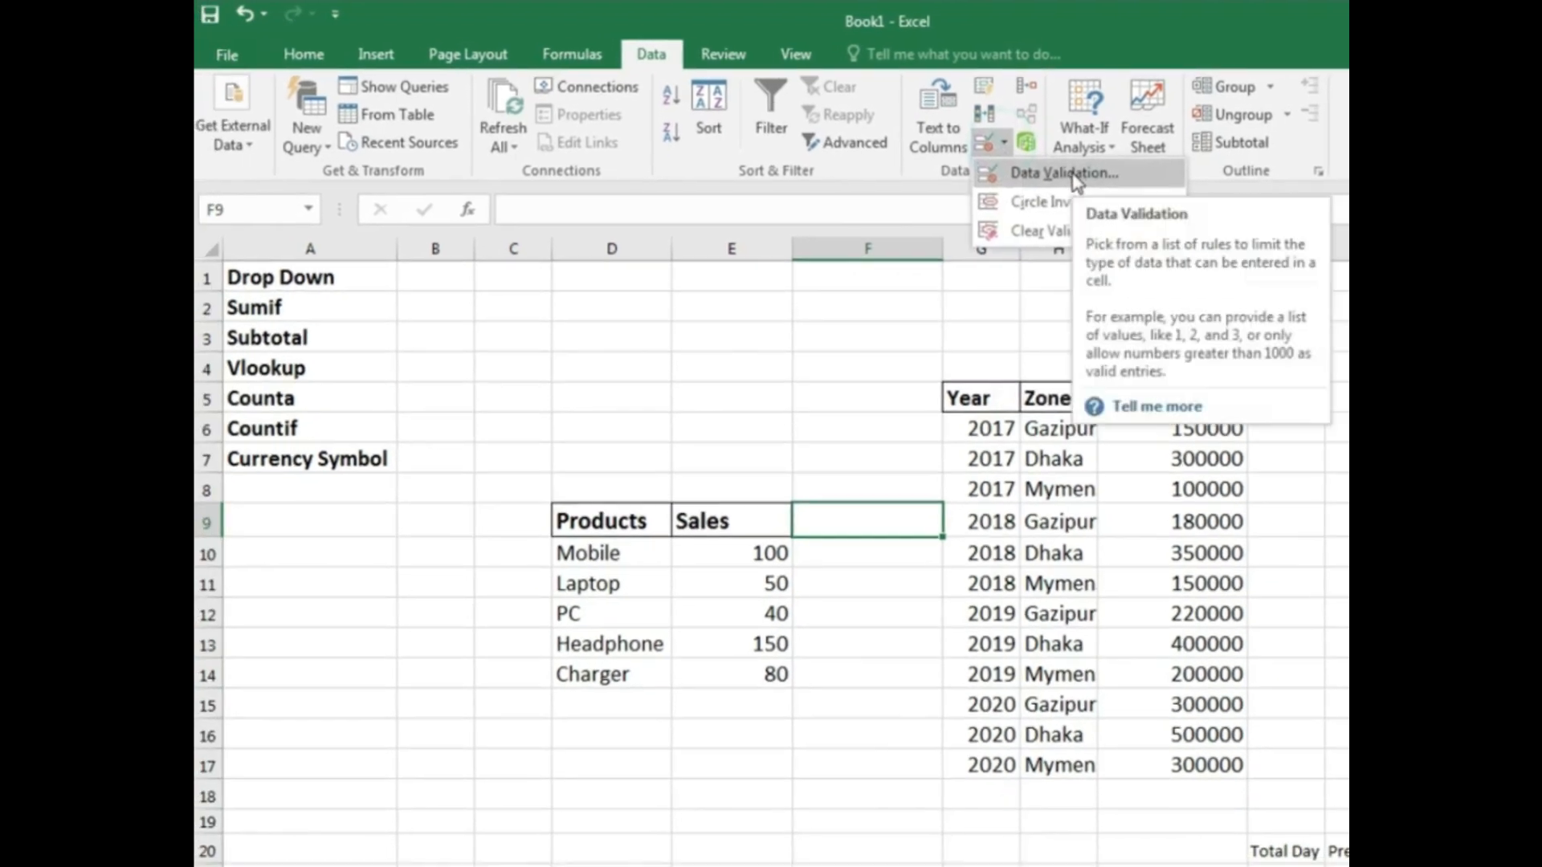
{"action": "left_click", "coordinate": [1054, 175]}
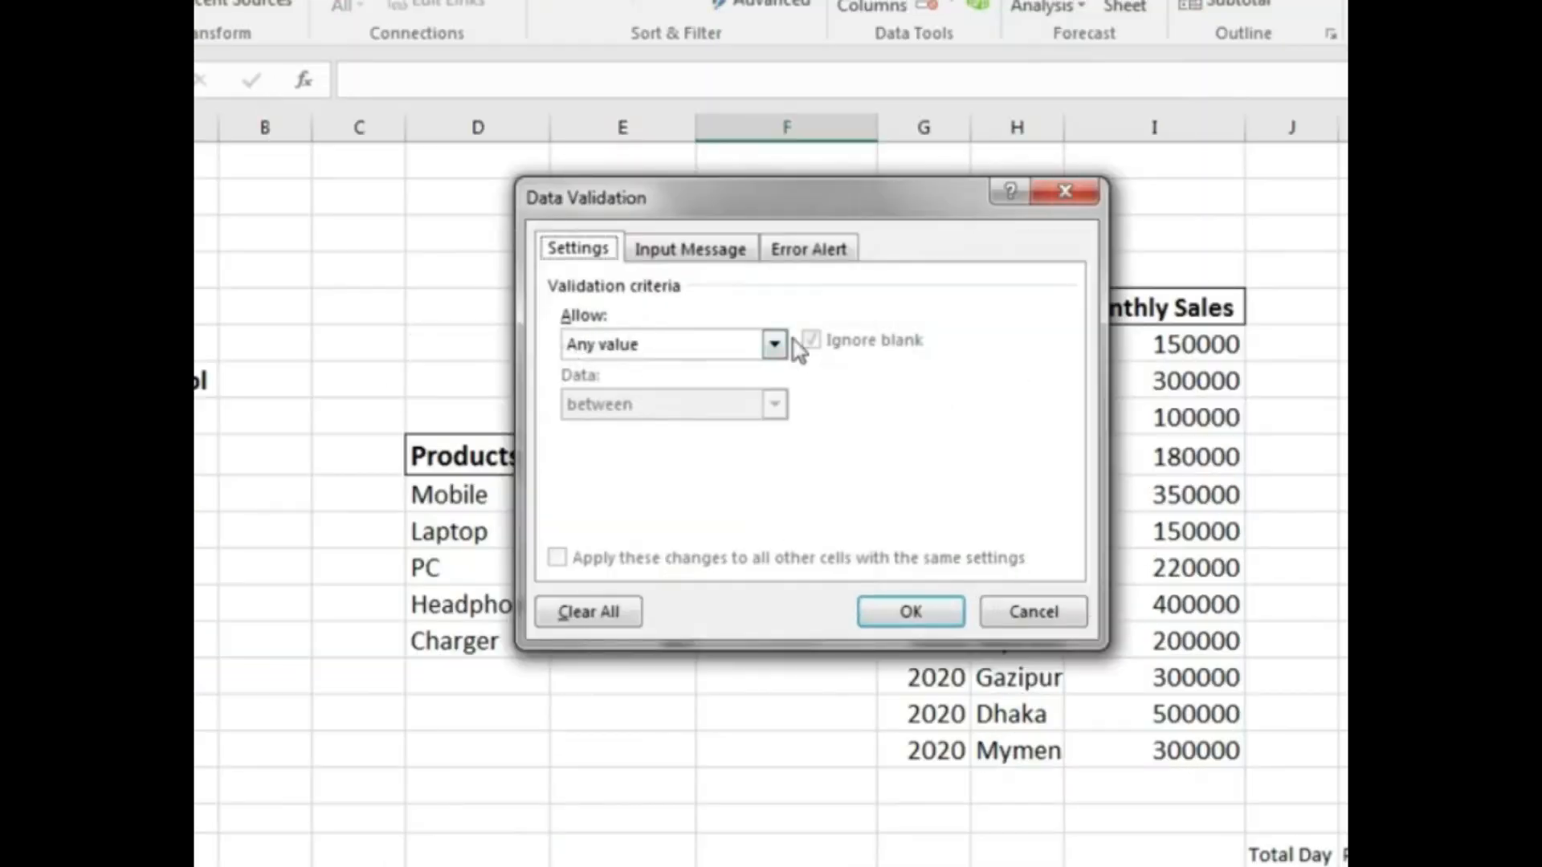
{"action": "left_click", "coordinate": [775, 347]}
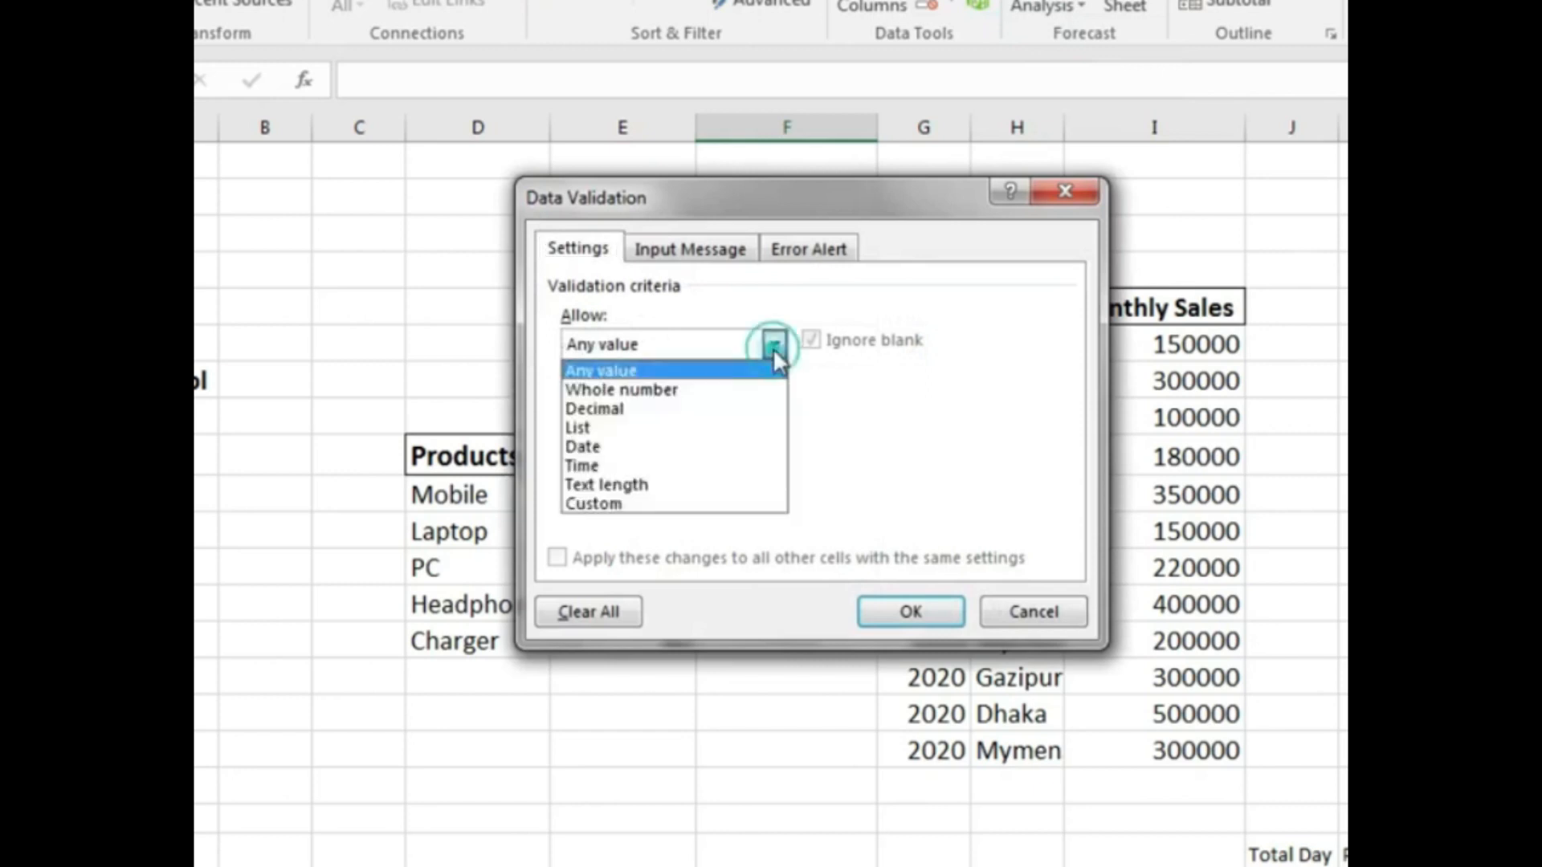
{"action": "left_click", "coordinate": [617, 434]}
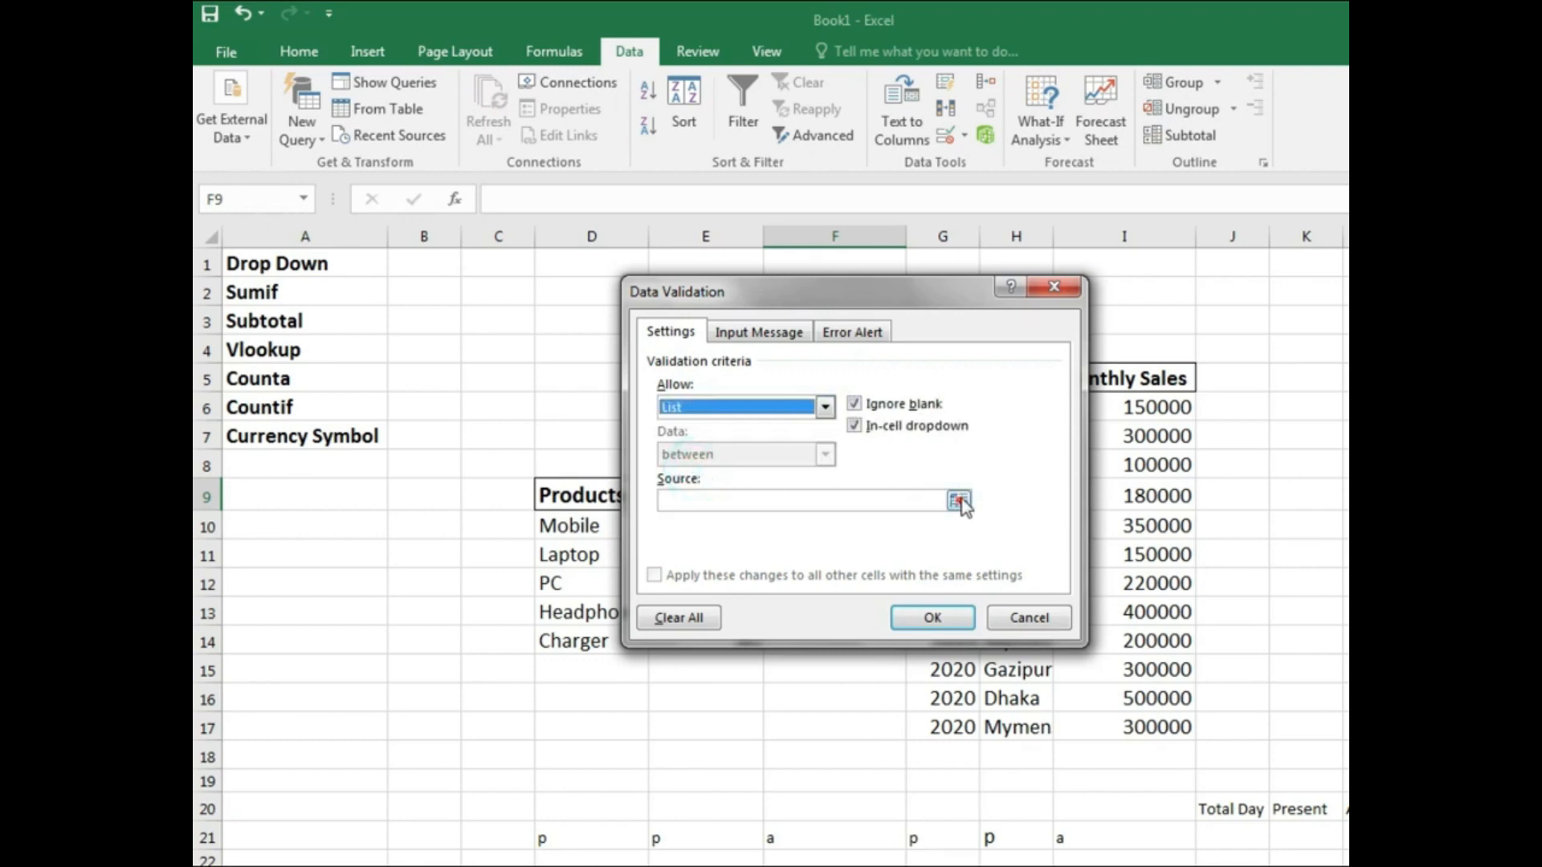
{"action": "left_click", "coordinate": [957, 501]}
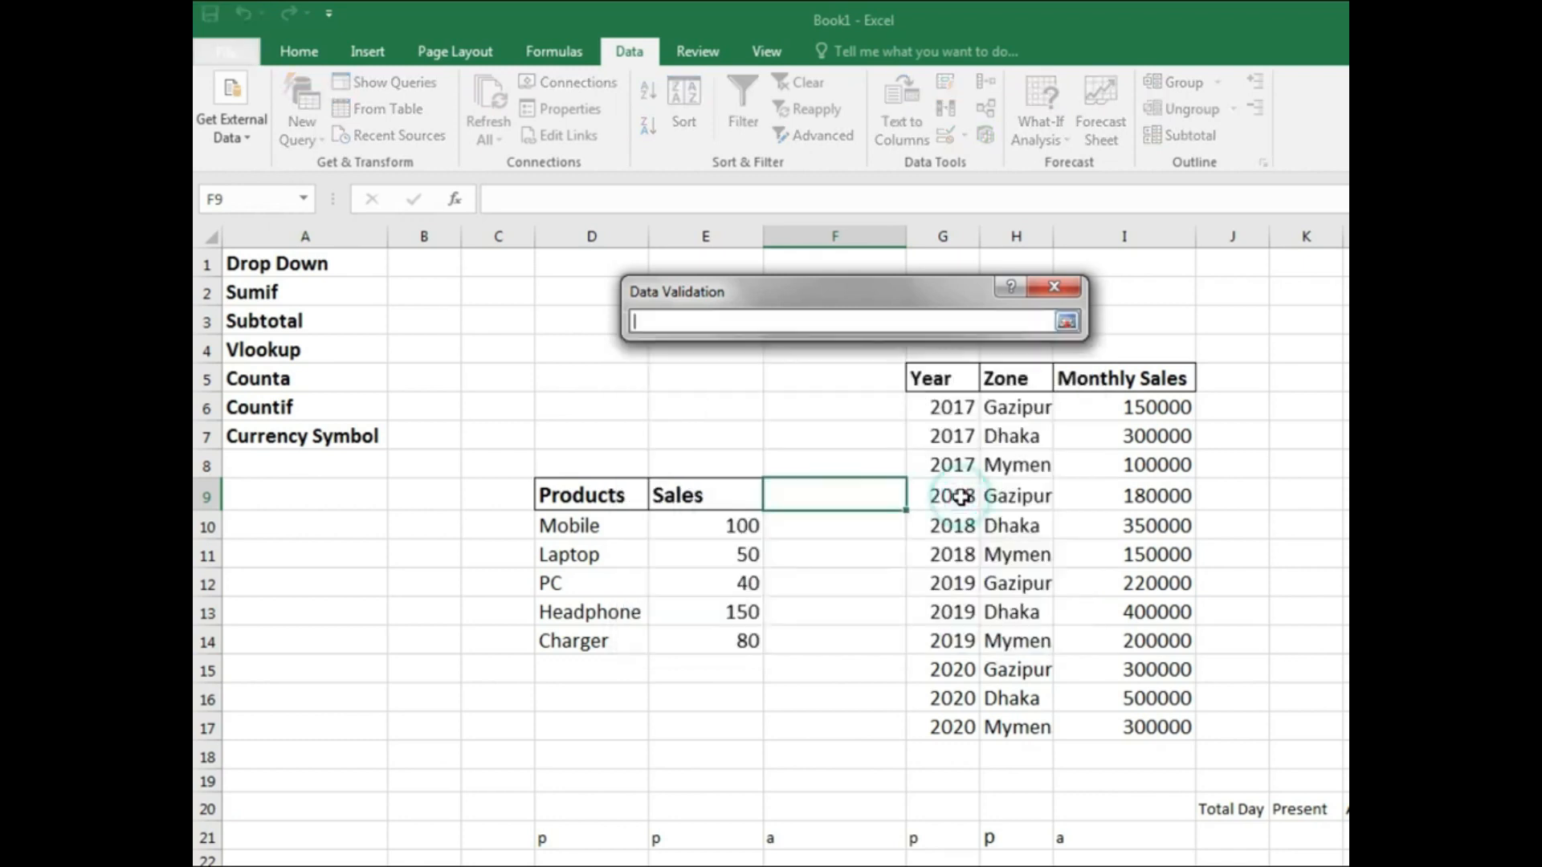
{"action": "left_click_drag", "start_coordinate": [562, 525], "coordinate": [570, 645]}
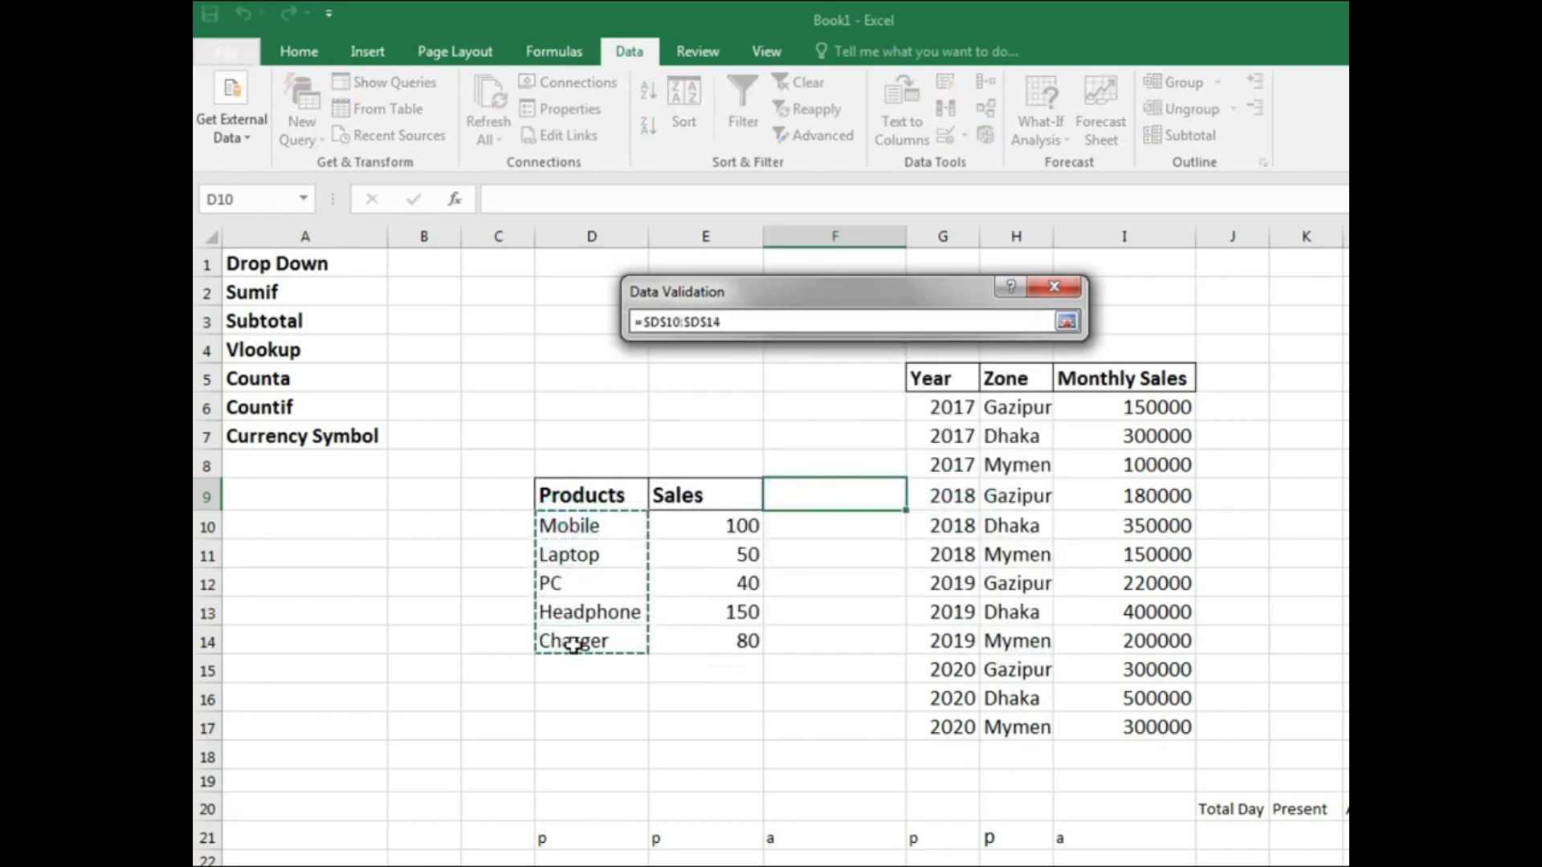
{"action": "left_click", "coordinate": [1068, 322]}
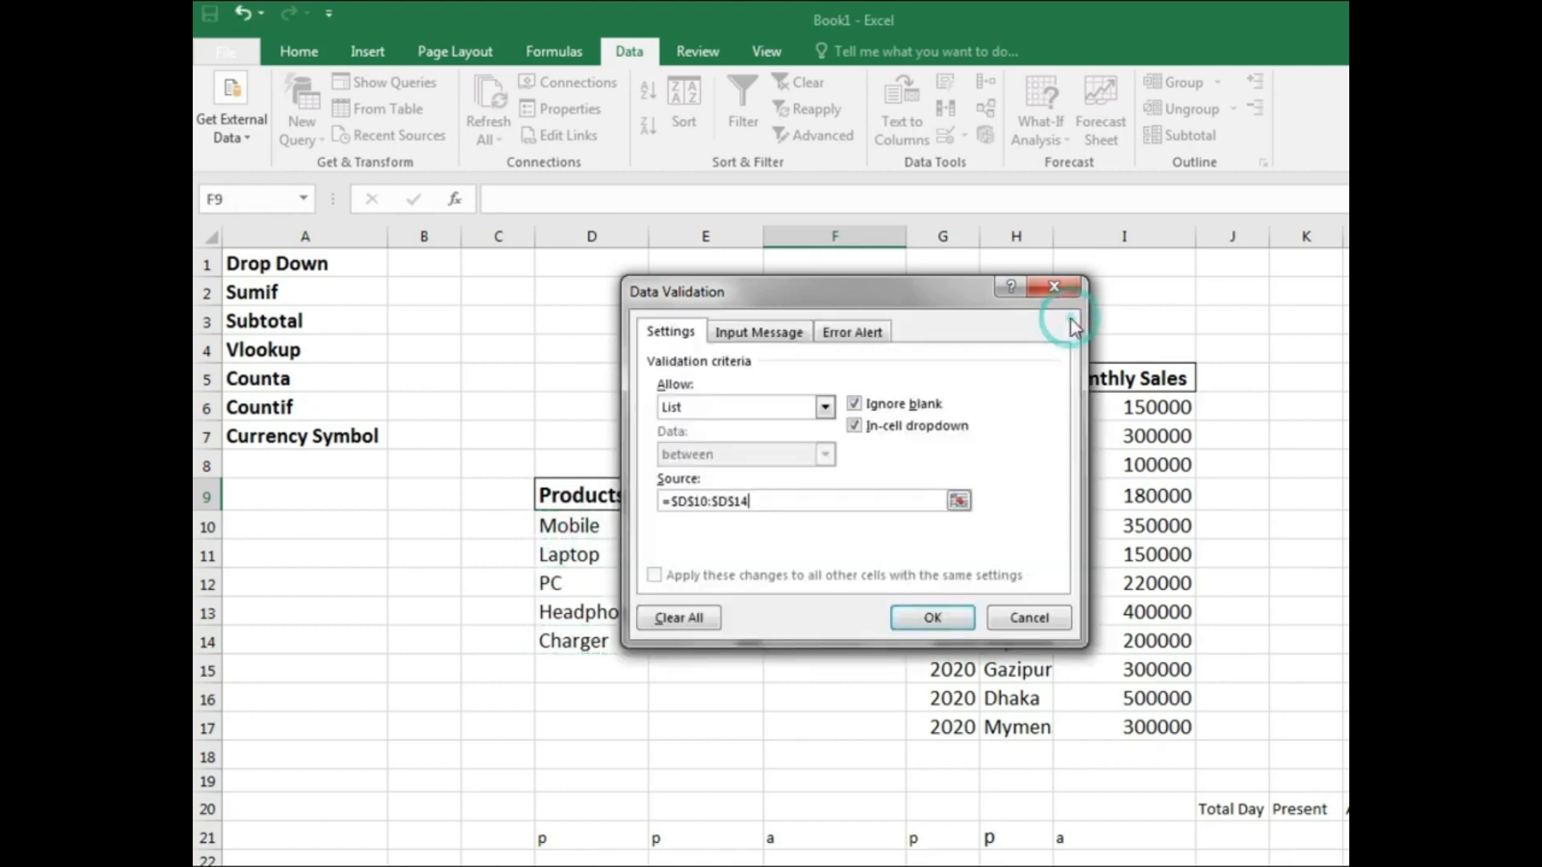
{"action": "left_click", "coordinate": [932, 618]}
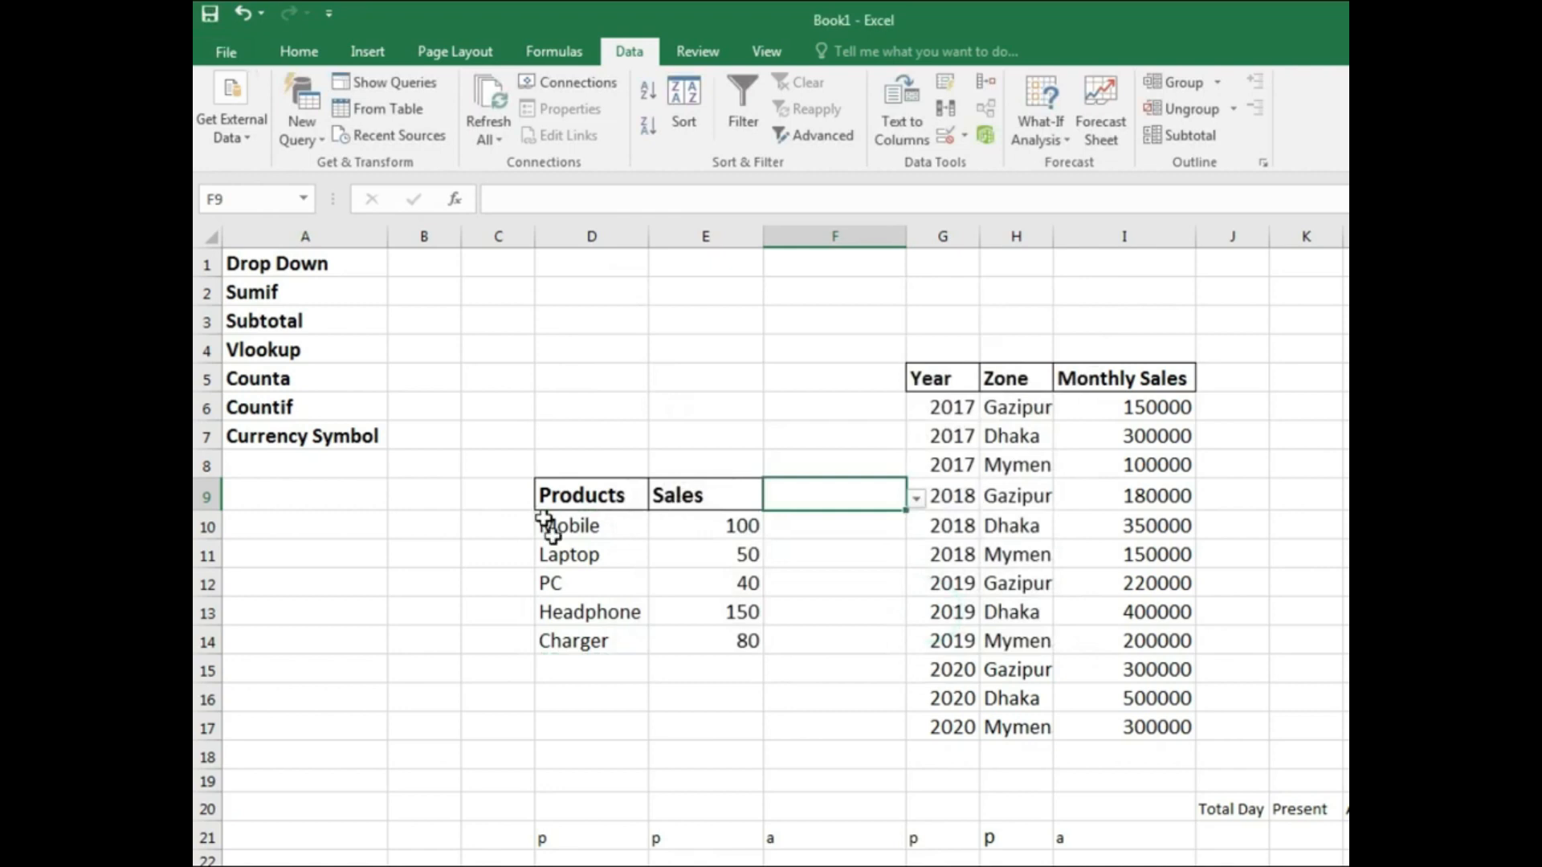
Test the product drop-down in cell F9 by choosing entries from it, ending with Laptop.
{"action": "left_click", "coordinate": [916, 499]}
{"action": "left_click", "coordinate": [841, 523]}
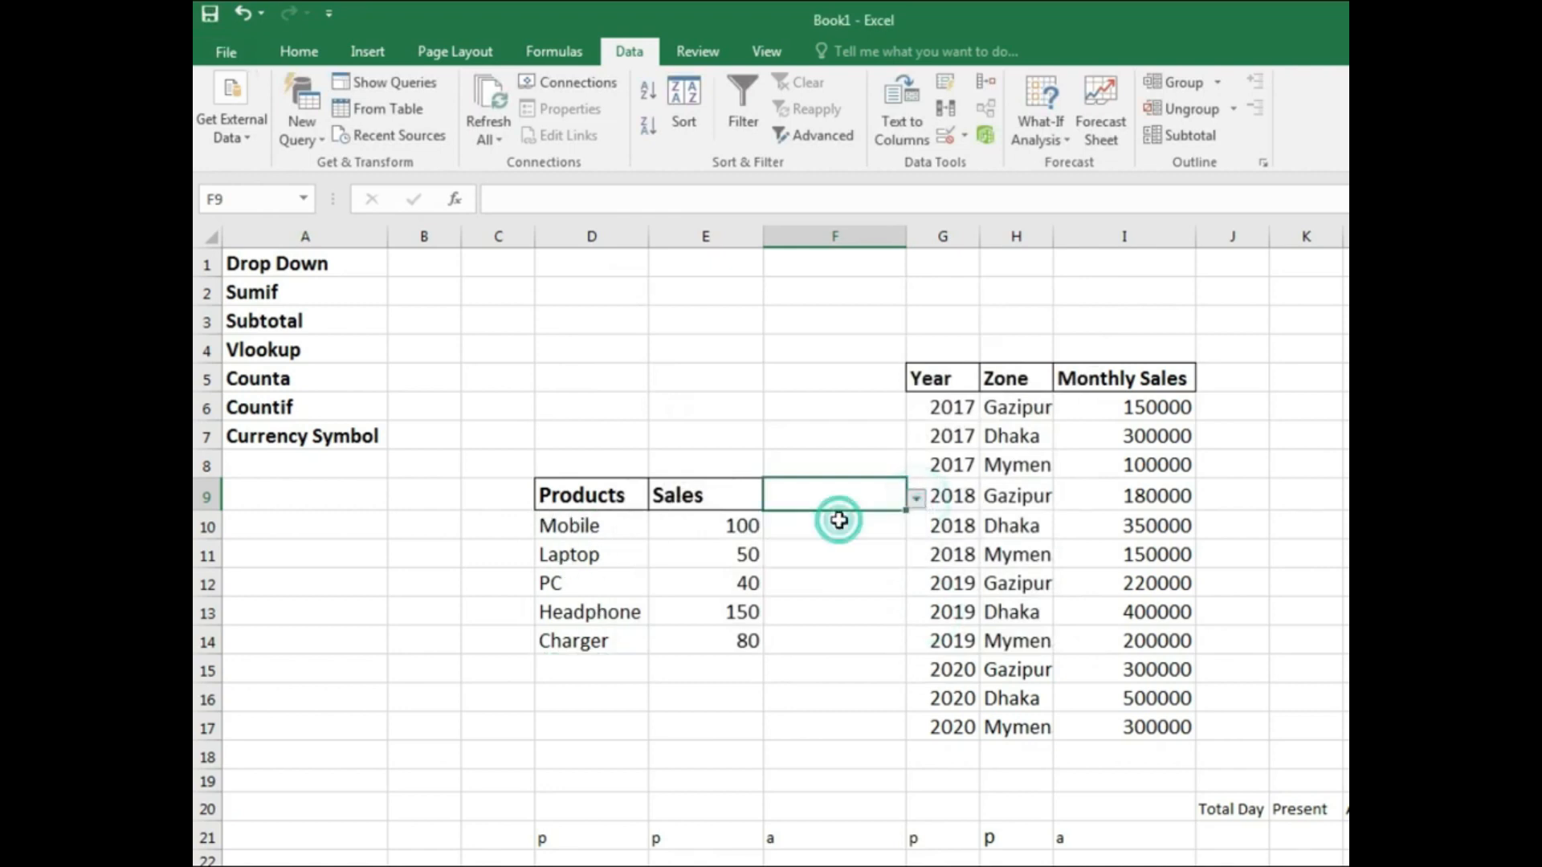
{"action": "left_click", "coordinate": [916, 499]}
{"action": "left_click", "coordinate": [825, 524]}
{"action": "left_click", "coordinate": [916, 499]}
{"action": "left_click", "coordinate": [835, 537]}
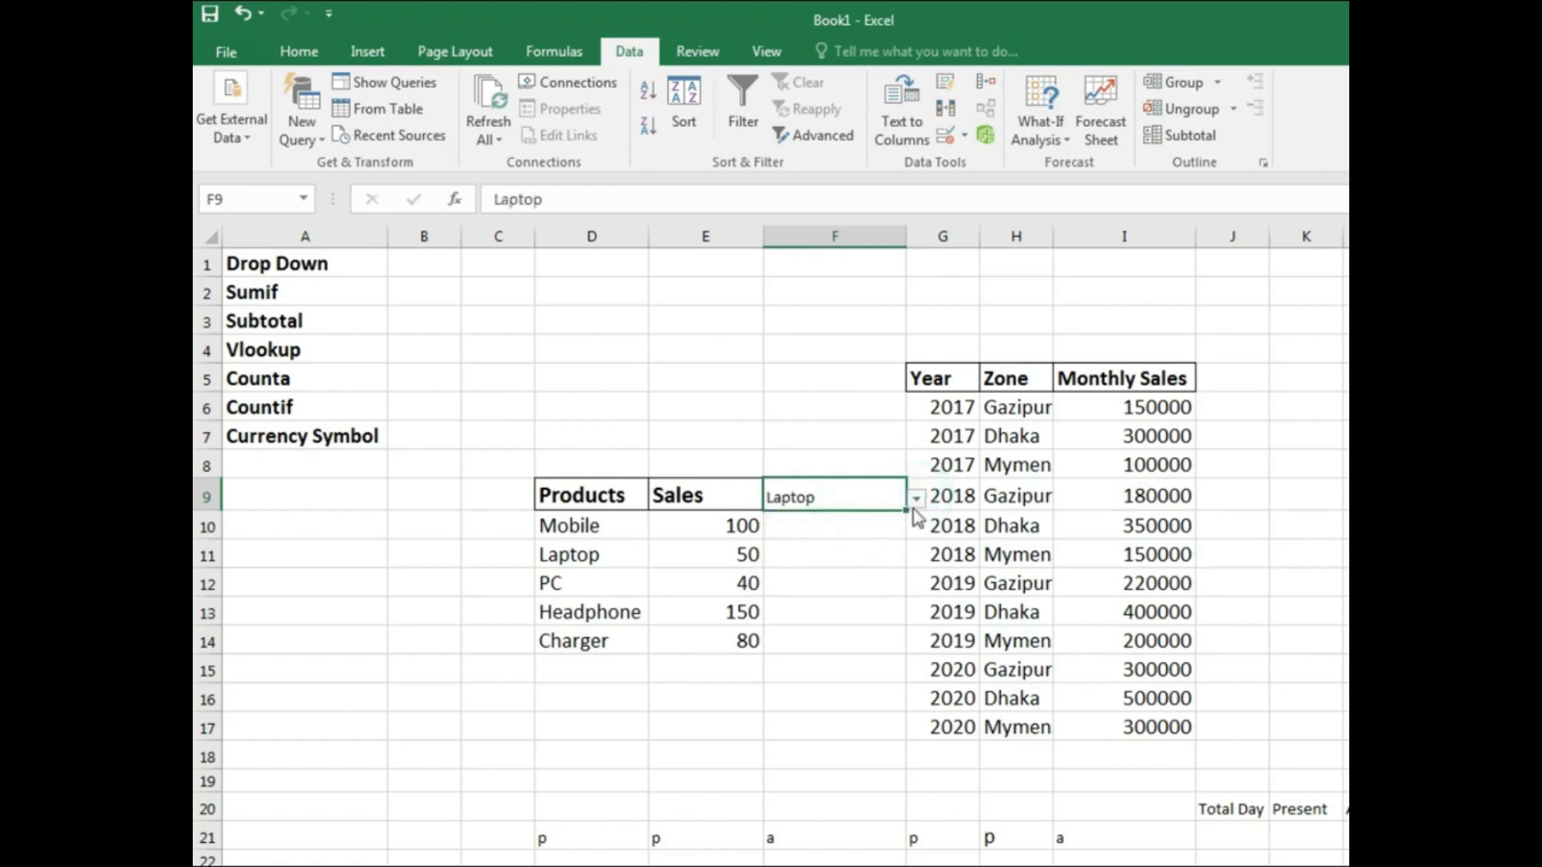
{"action": "left_click", "coordinate": [916, 499]}
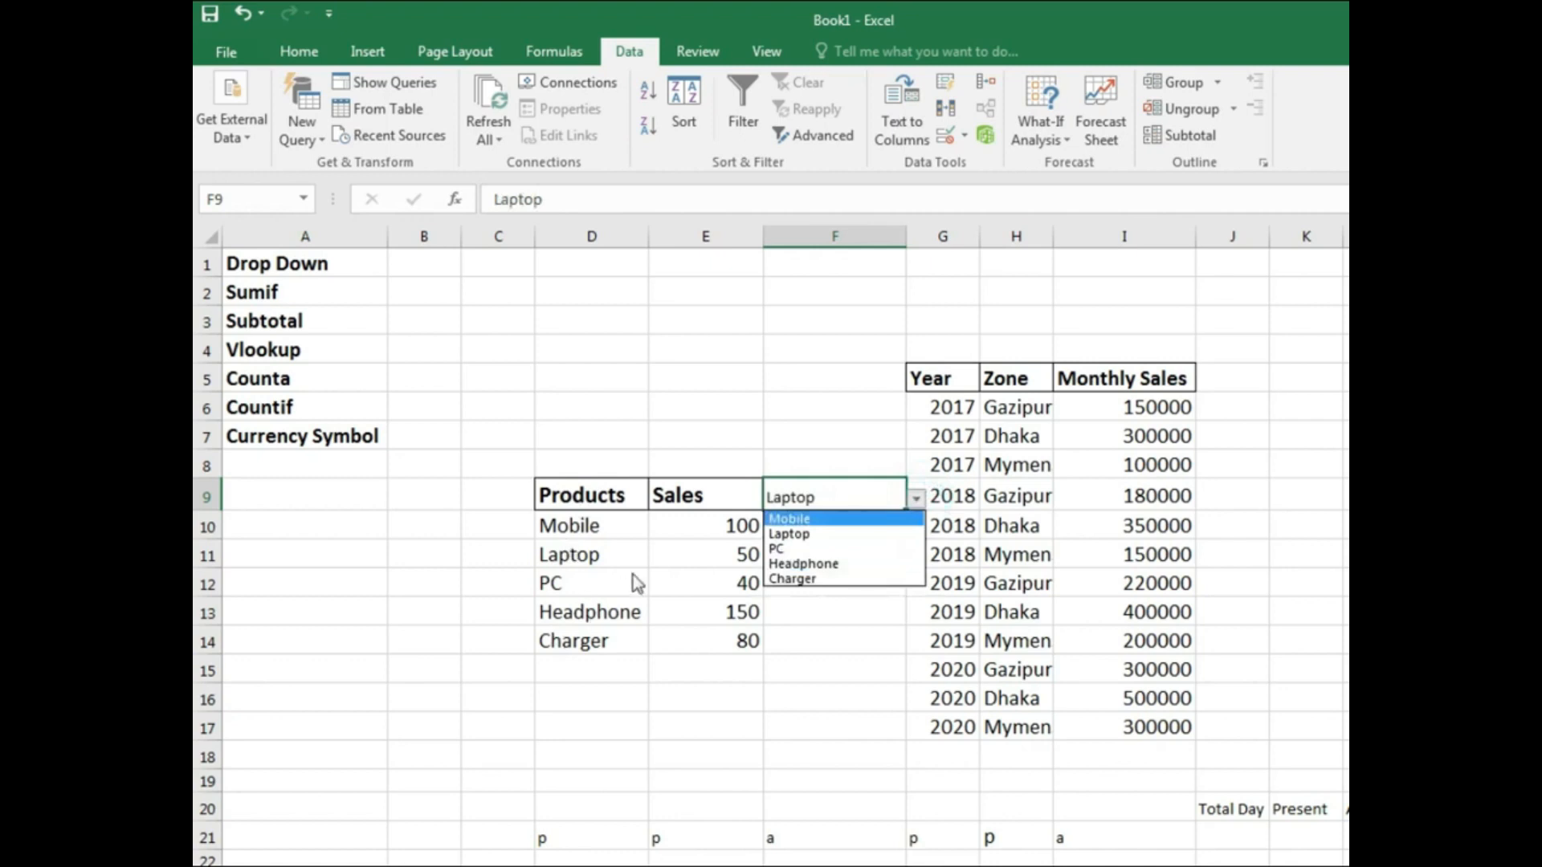
{"action": "left_click", "coordinate": [868, 536]}
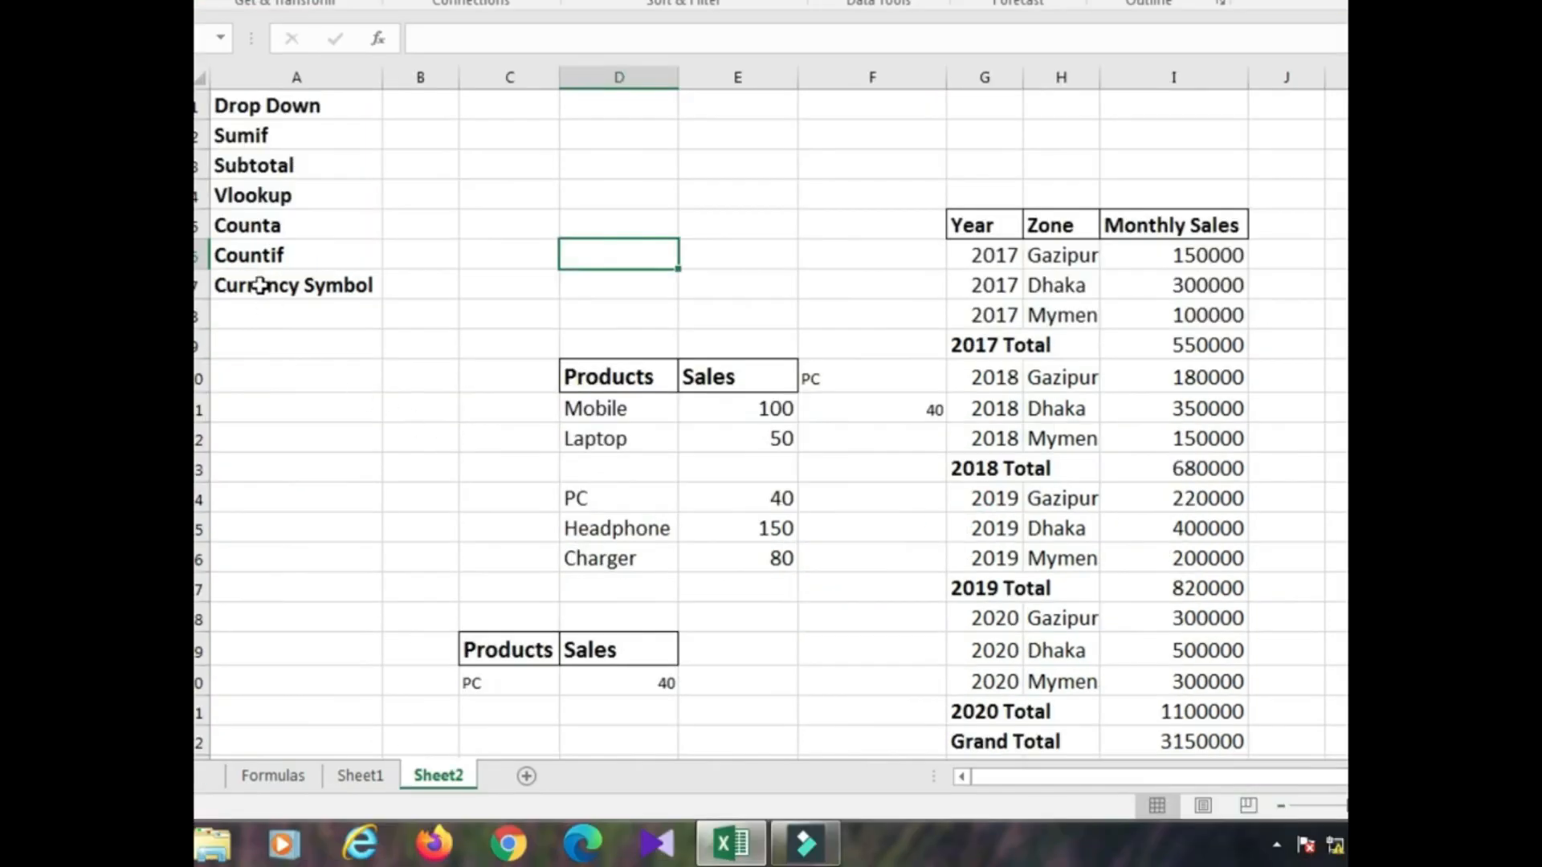
Open the cell formatting for Mobile's Sales value in E11 and choose the Currency number category.
{"action": "left_click", "coordinate": [261, 286]}
{"action": "scroll", "coordinate": [879, 410], "scroll_direction": "down", "scroll_amount": 1}
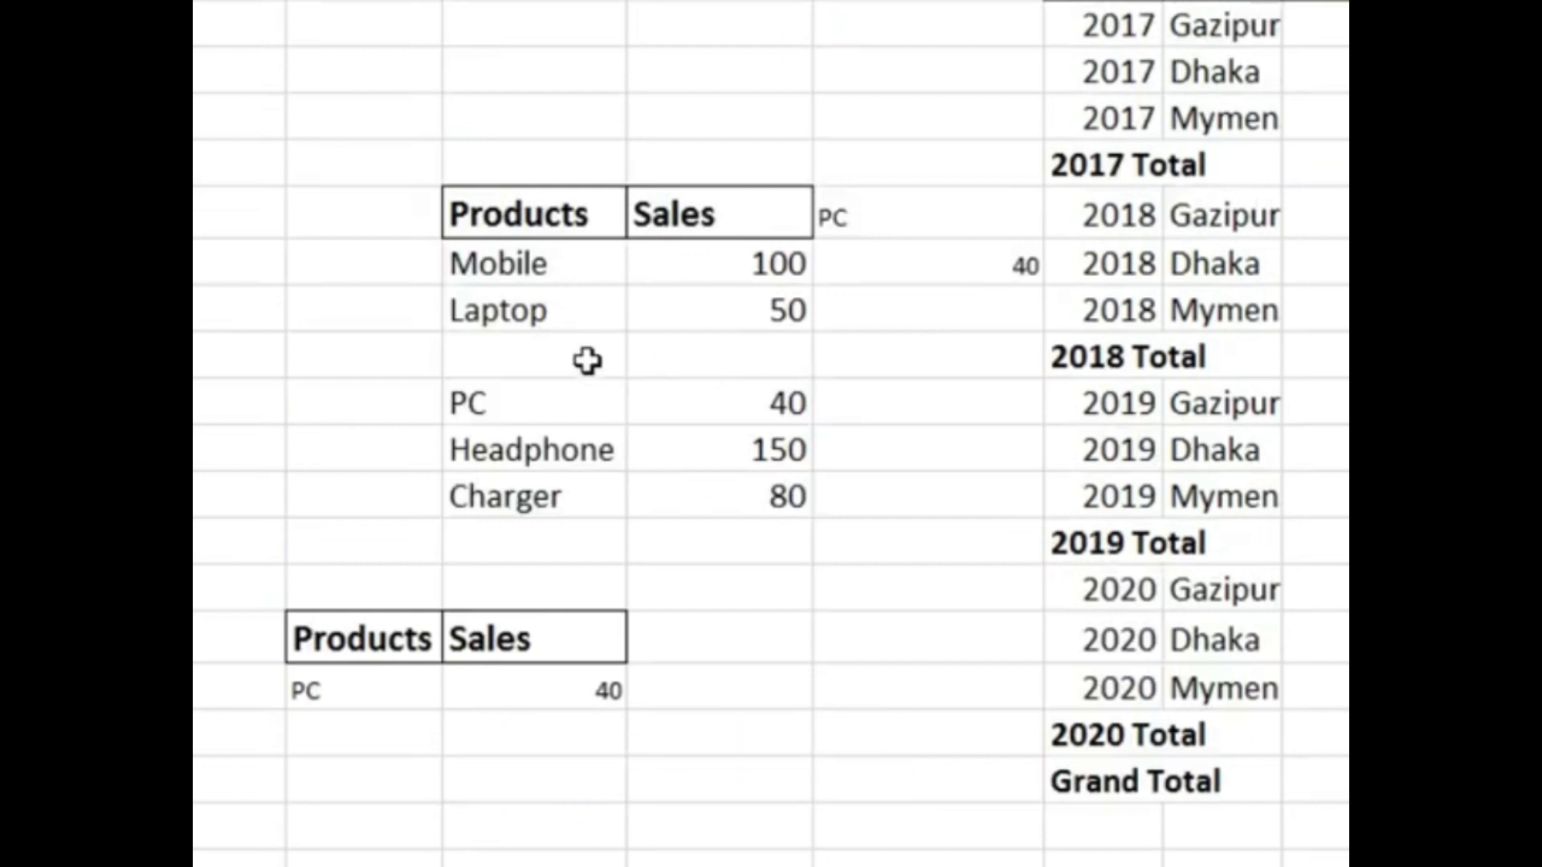
{"action": "left_click", "coordinate": [759, 271]}
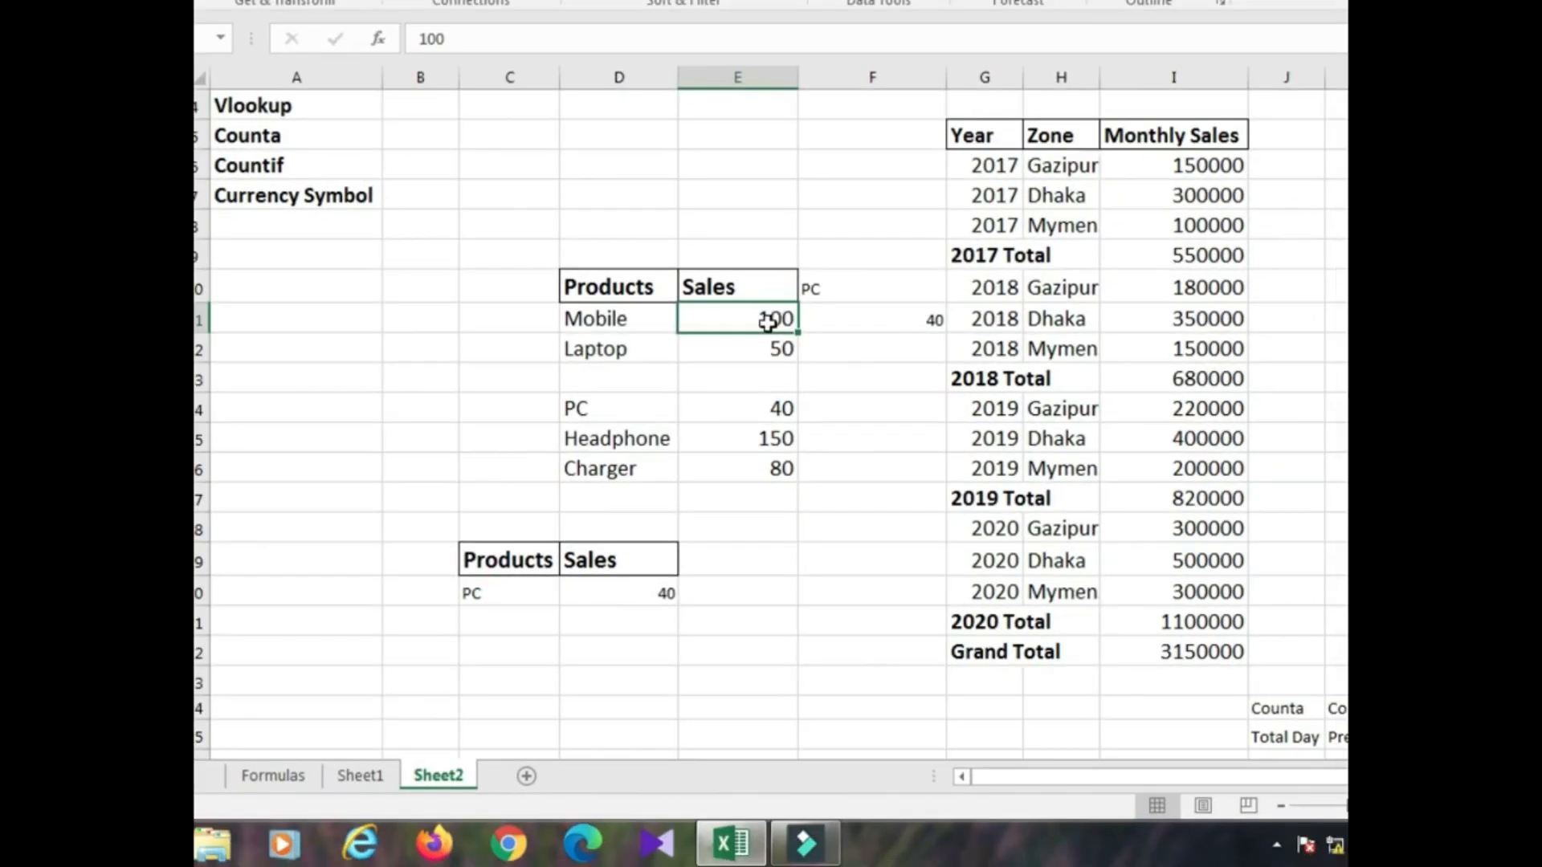
{"action": "right_click", "coordinate": [773, 313]}
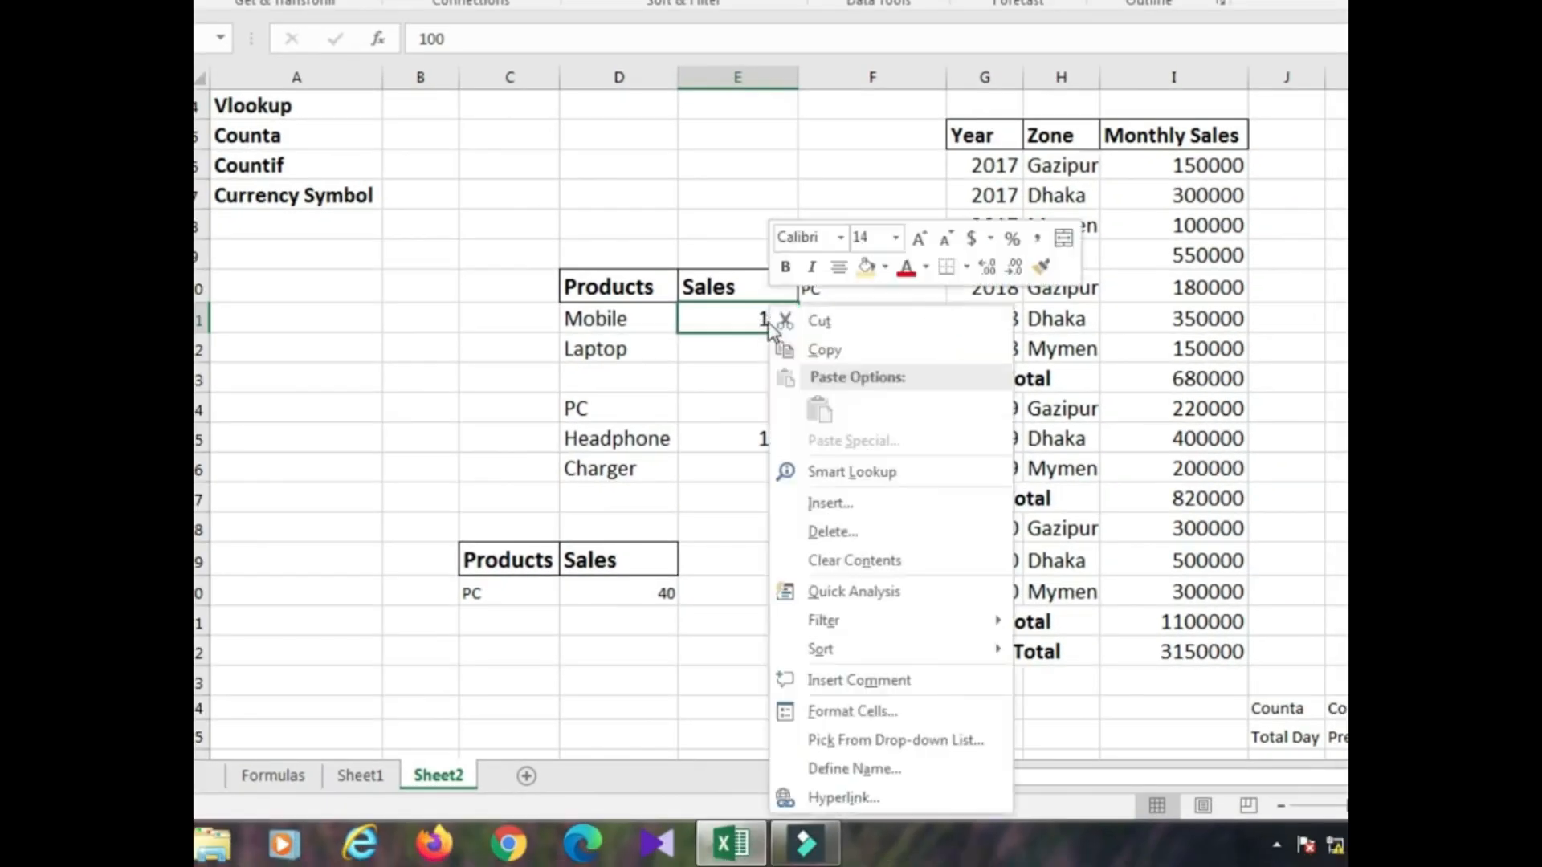
{"action": "left_click", "coordinate": [846, 711]}
{"action": "left_click_drag", "start_coordinate": [727, 275], "coordinate": [728, 111]}
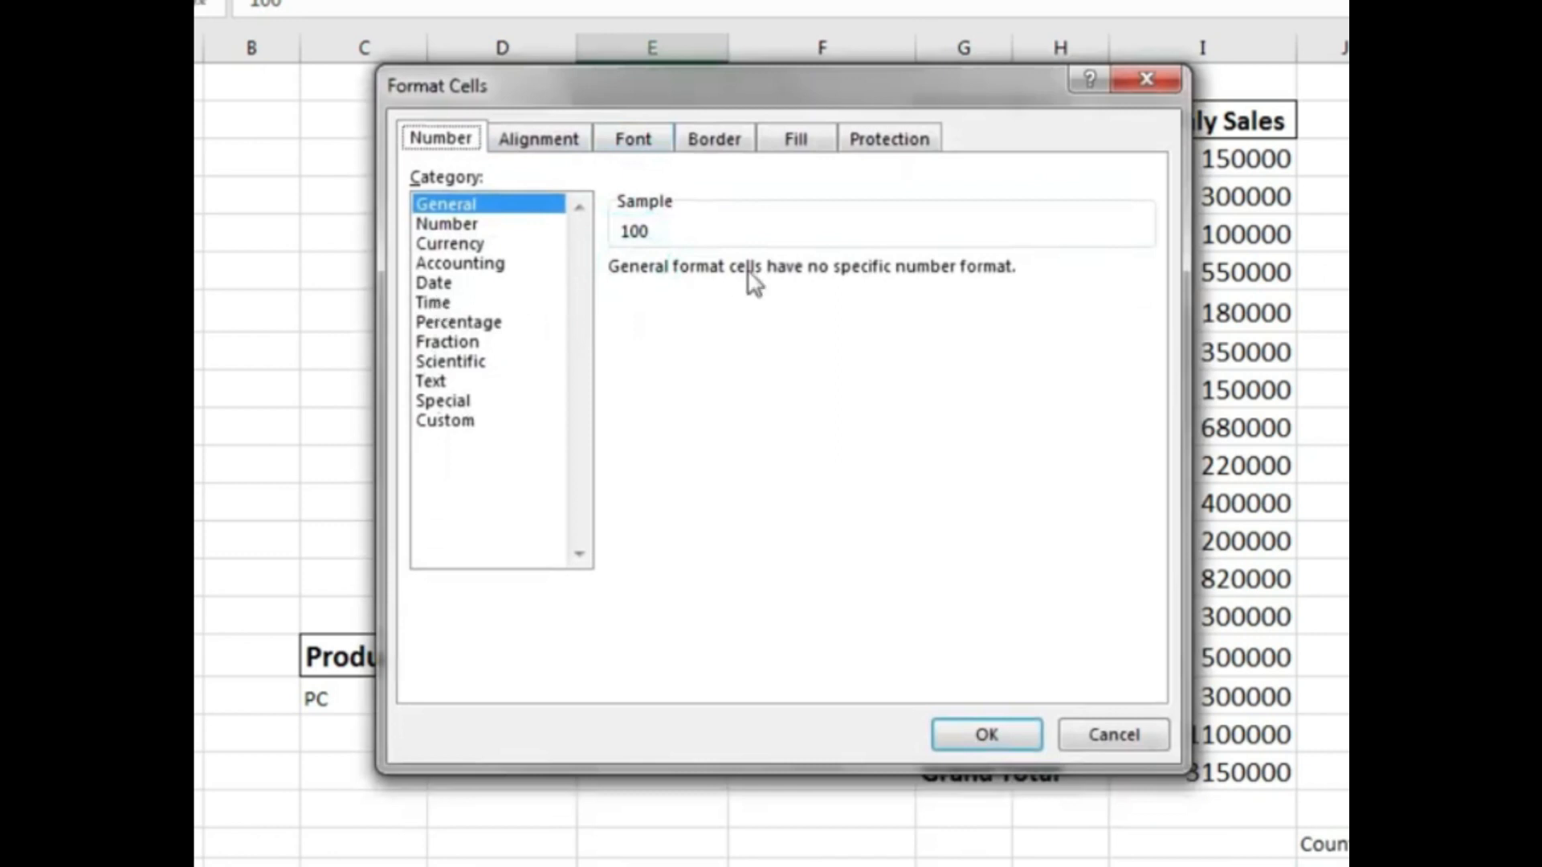
{"action": "left_click", "coordinate": [480, 243]}
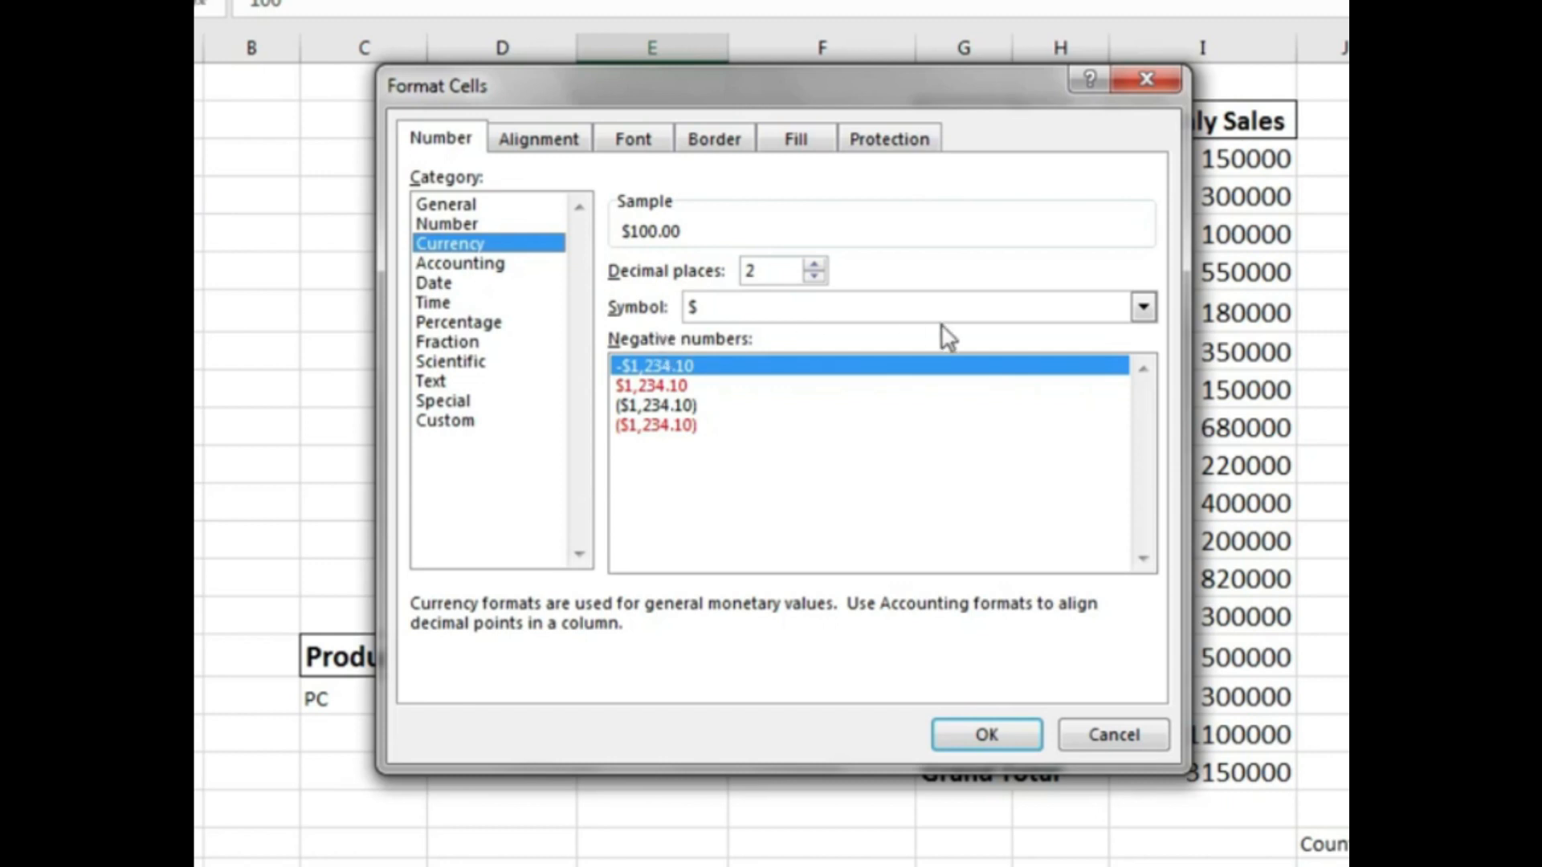
Look through the available currency symbols for the Currency format, keeping the $ symbol.
{"action": "left_click", "coordinate": [1118, 310]}
{"action": "scroll", "coordinate": [953, 389], "scroll_direction": "down", "scroll_amount": 1}
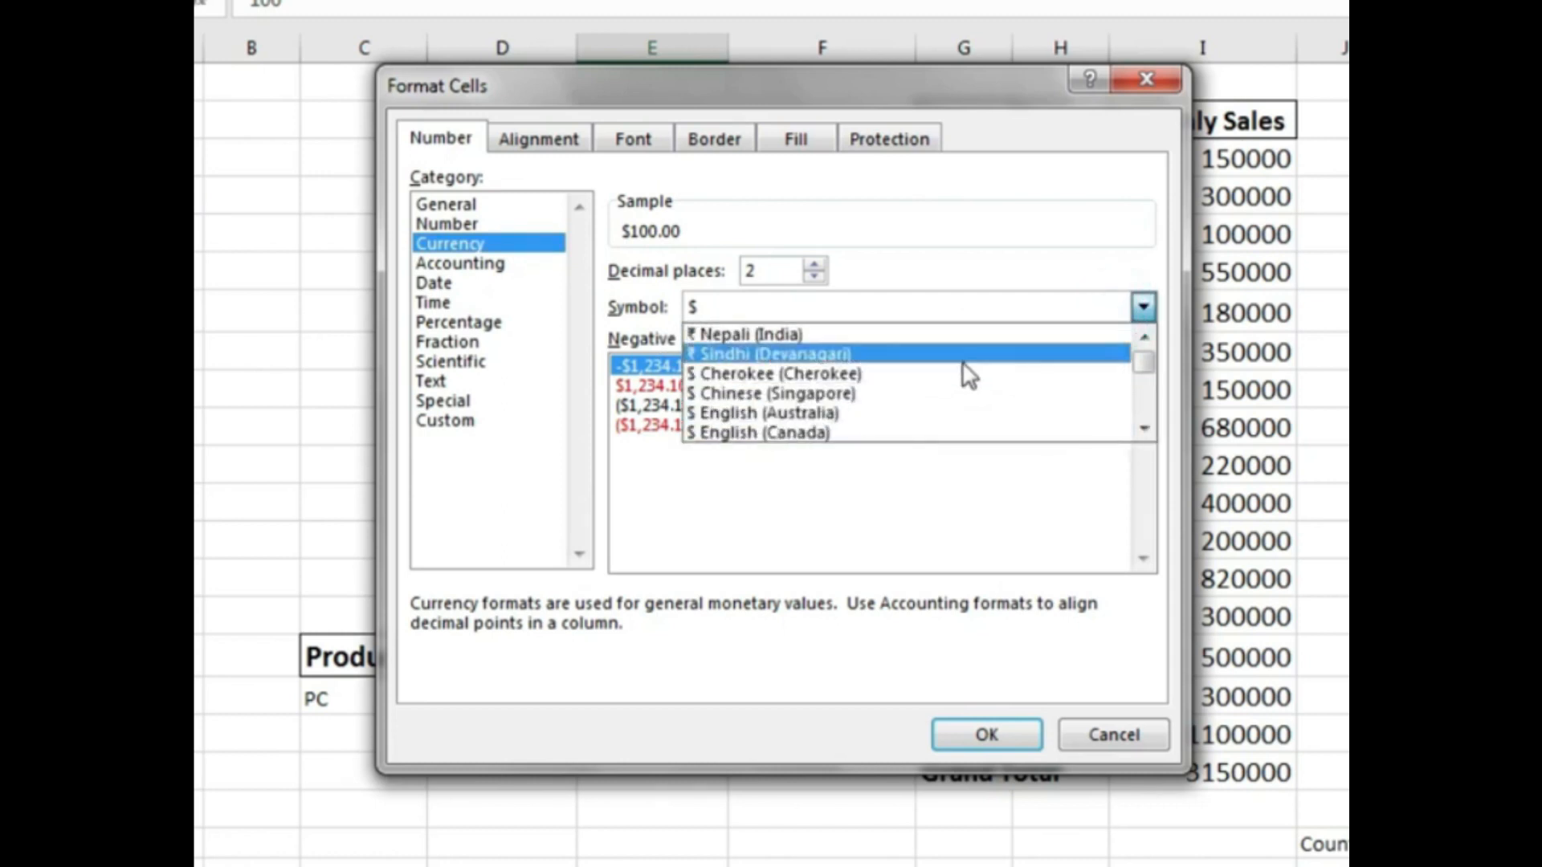
{"action": "scroll", "coordinate": [963, 372], "scroll_direction": "up", "scroll_amount": 1}
{"action": "scroll", "coordinate": [967, 366], "scroll_direction": "down", "scroll_amount": 4}
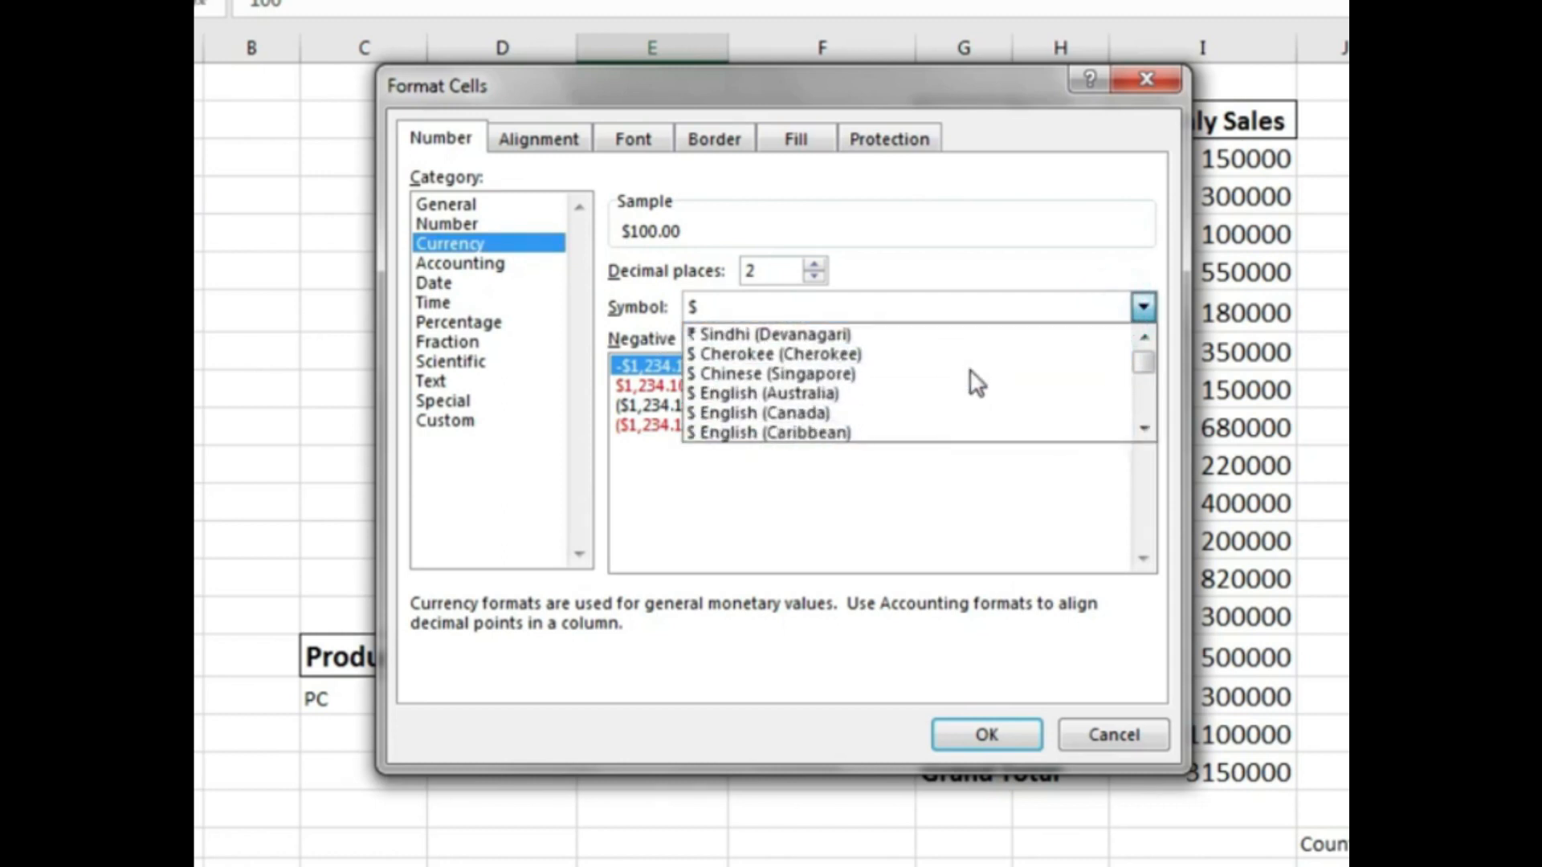
{"action": "scroll", "coordinate": [958, 391], "scroll_direction": "down", "scroll_amount": 3}
{"action": "scroll", "coordinate": [950, 389], "scroll_direction": "up", "scroll_amount": 5}
{"action": "scroll", "coordinate": [951, 397], "scroll_direction": "up", "scroll_amount": 5}
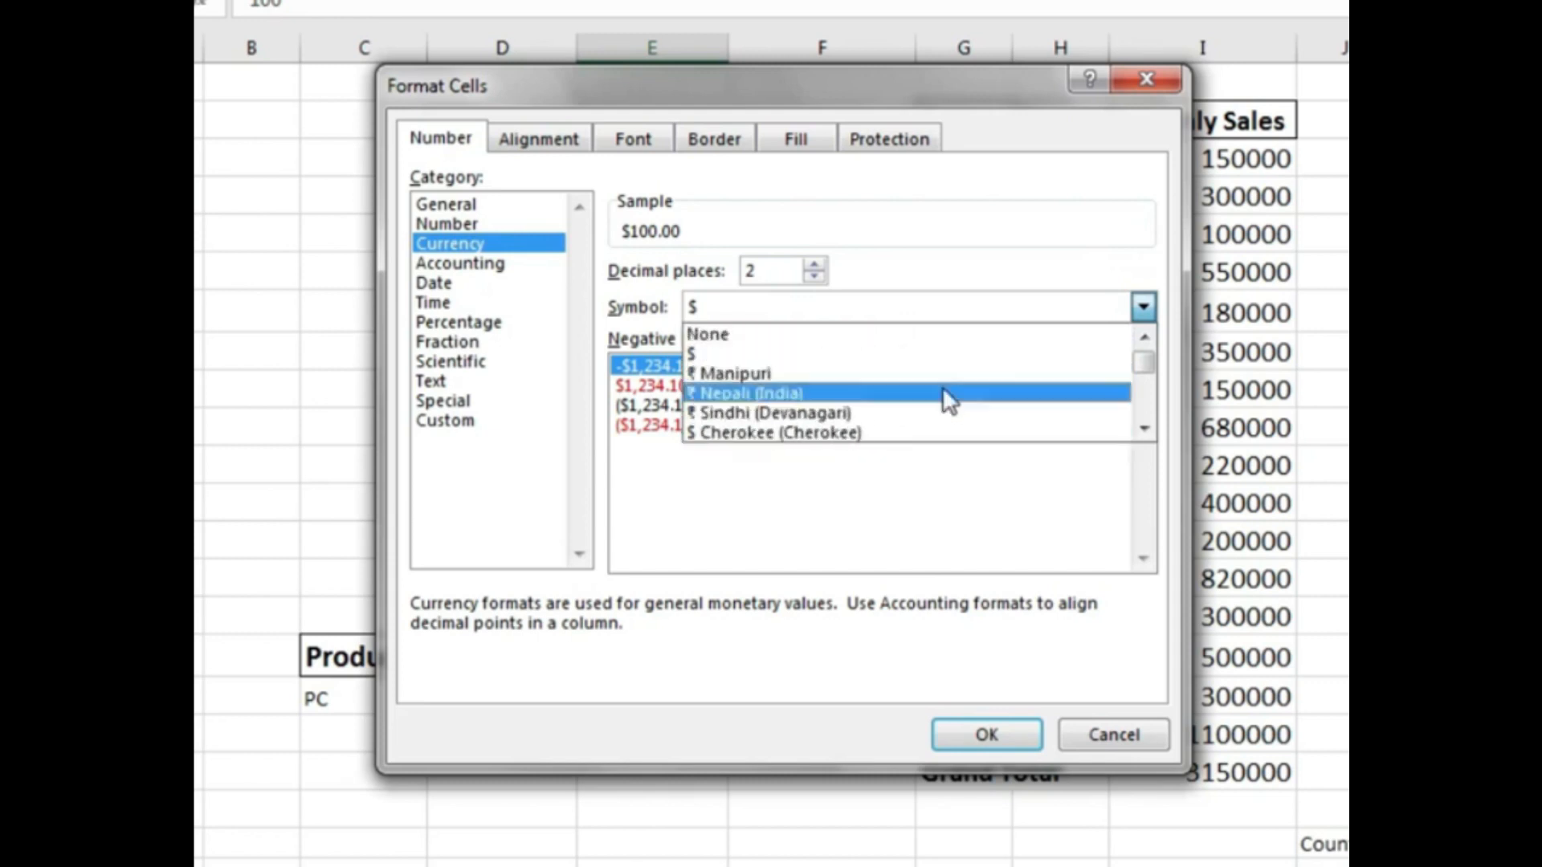
{"action": "left_click", "coordinate": [776, 297]}
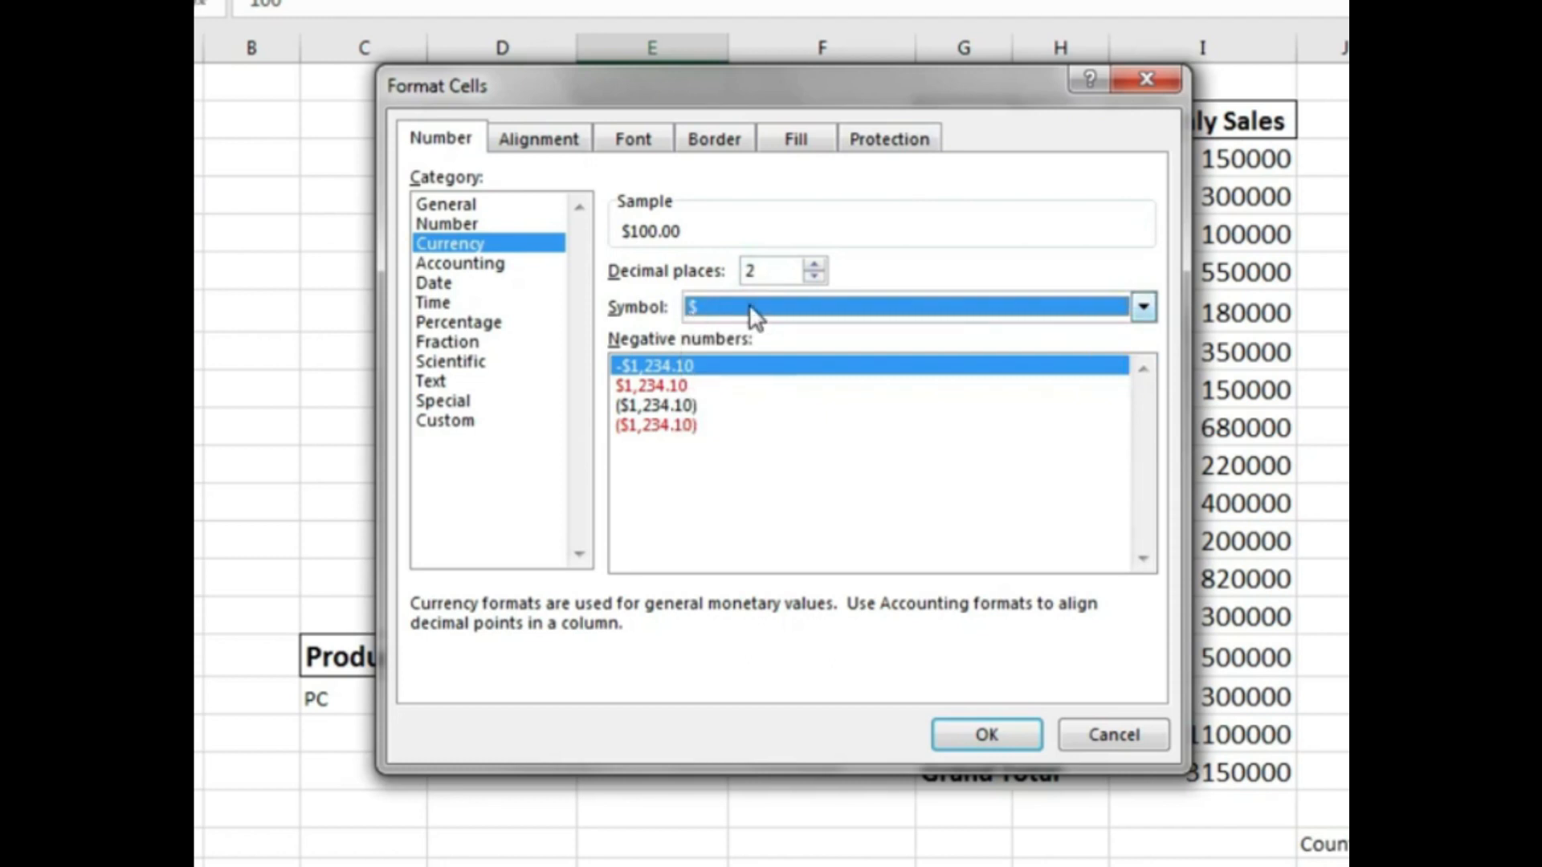
Set the currency symbol for the Mobile sales value to BDT.
{"action": "key", "text": "b"}
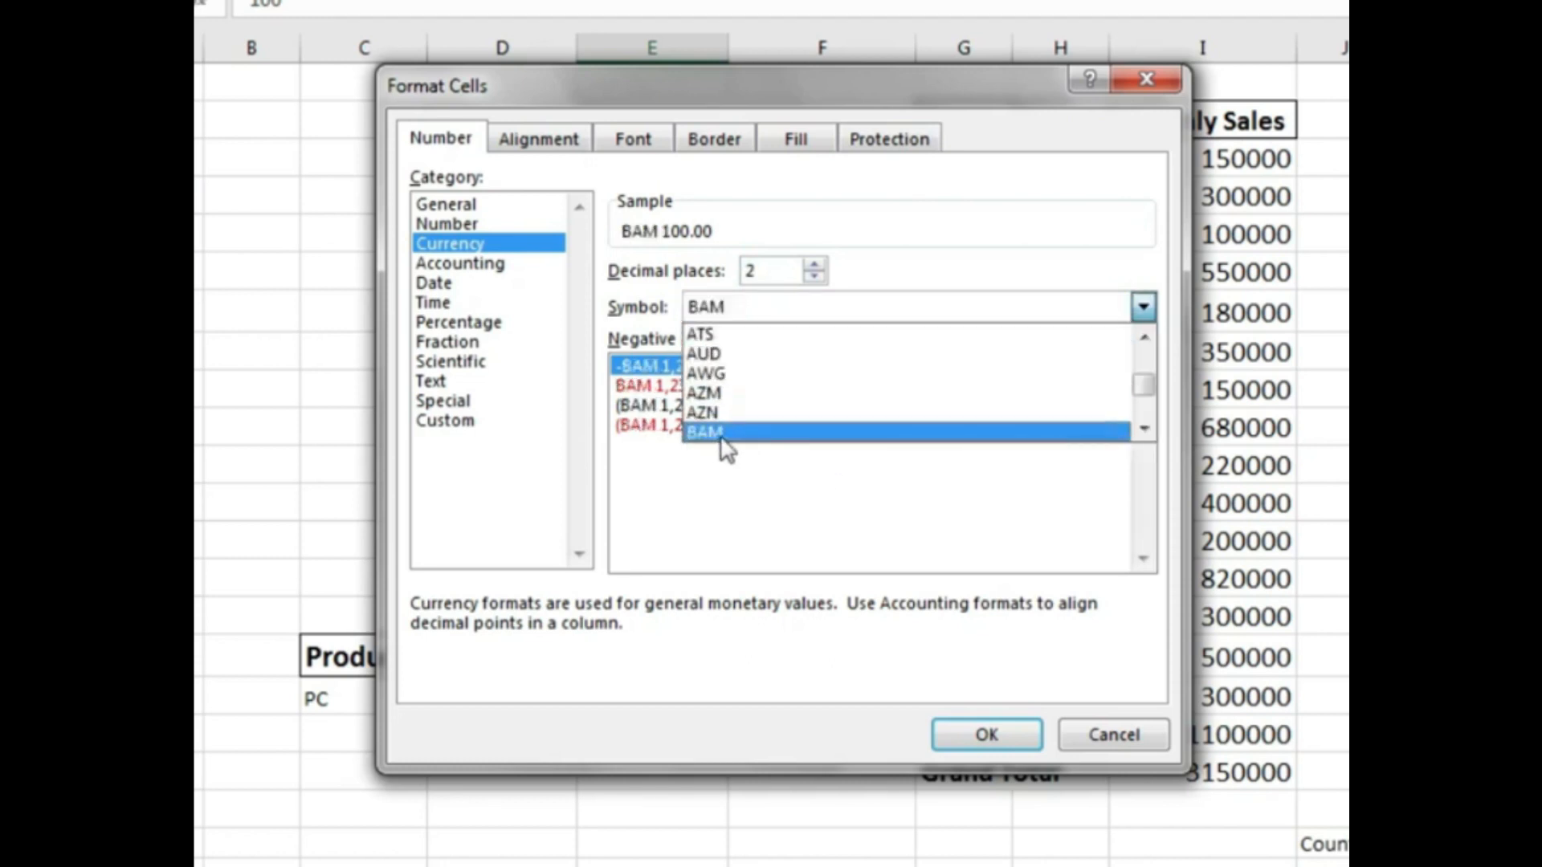
{"action": "left_click", "coordinate": [1143, 431]}
{"action": "left_click", "coordinate": [1143, 430]}
{"action": "left_click", "coordinate": [1143, 430]}
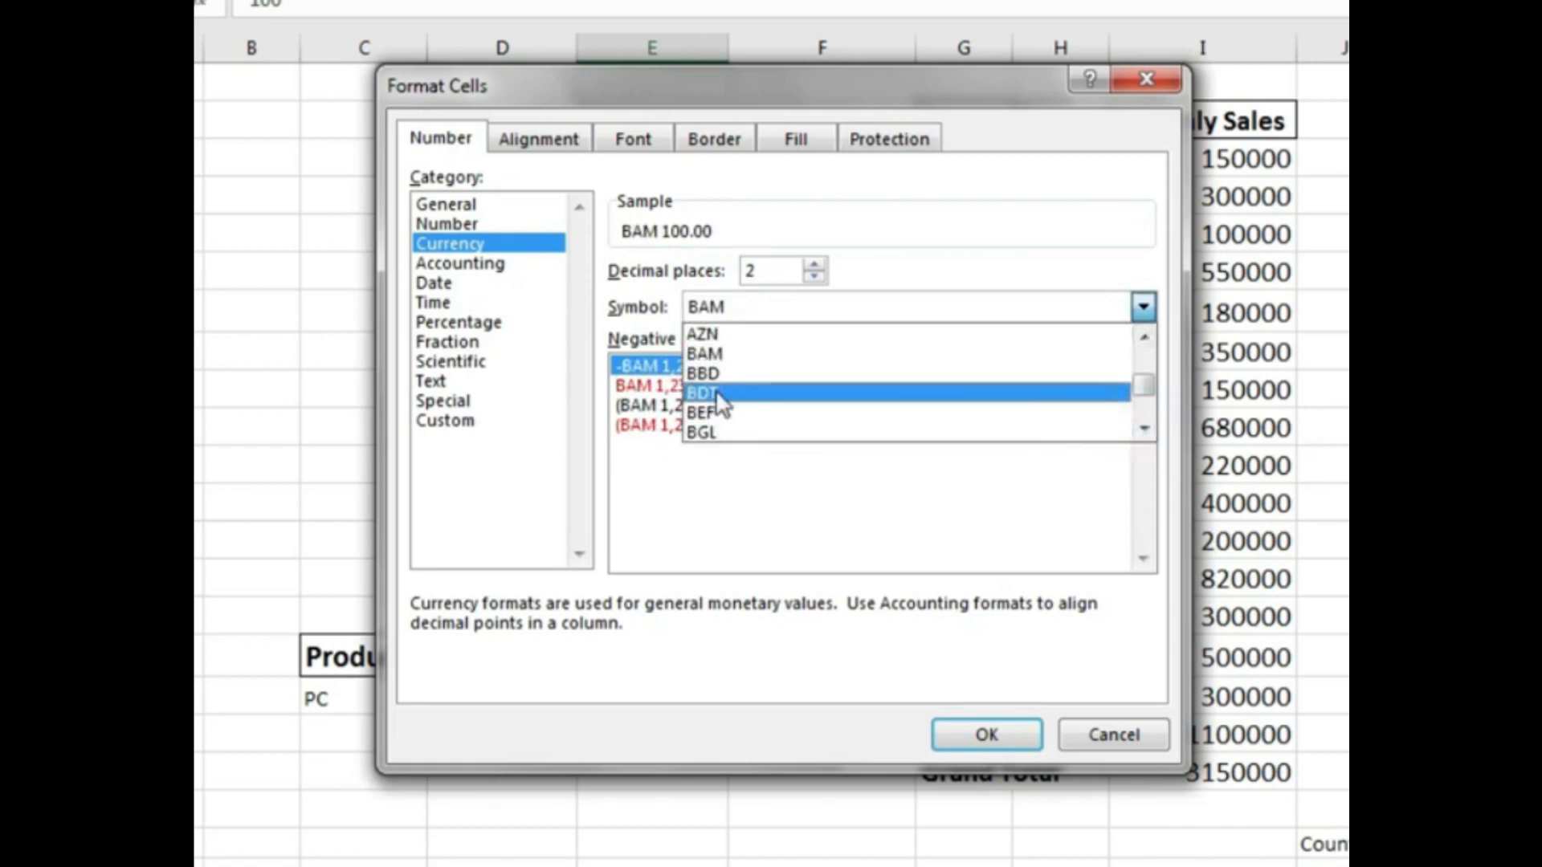
{"action": "left_click", "coordinate": [747, 393]}
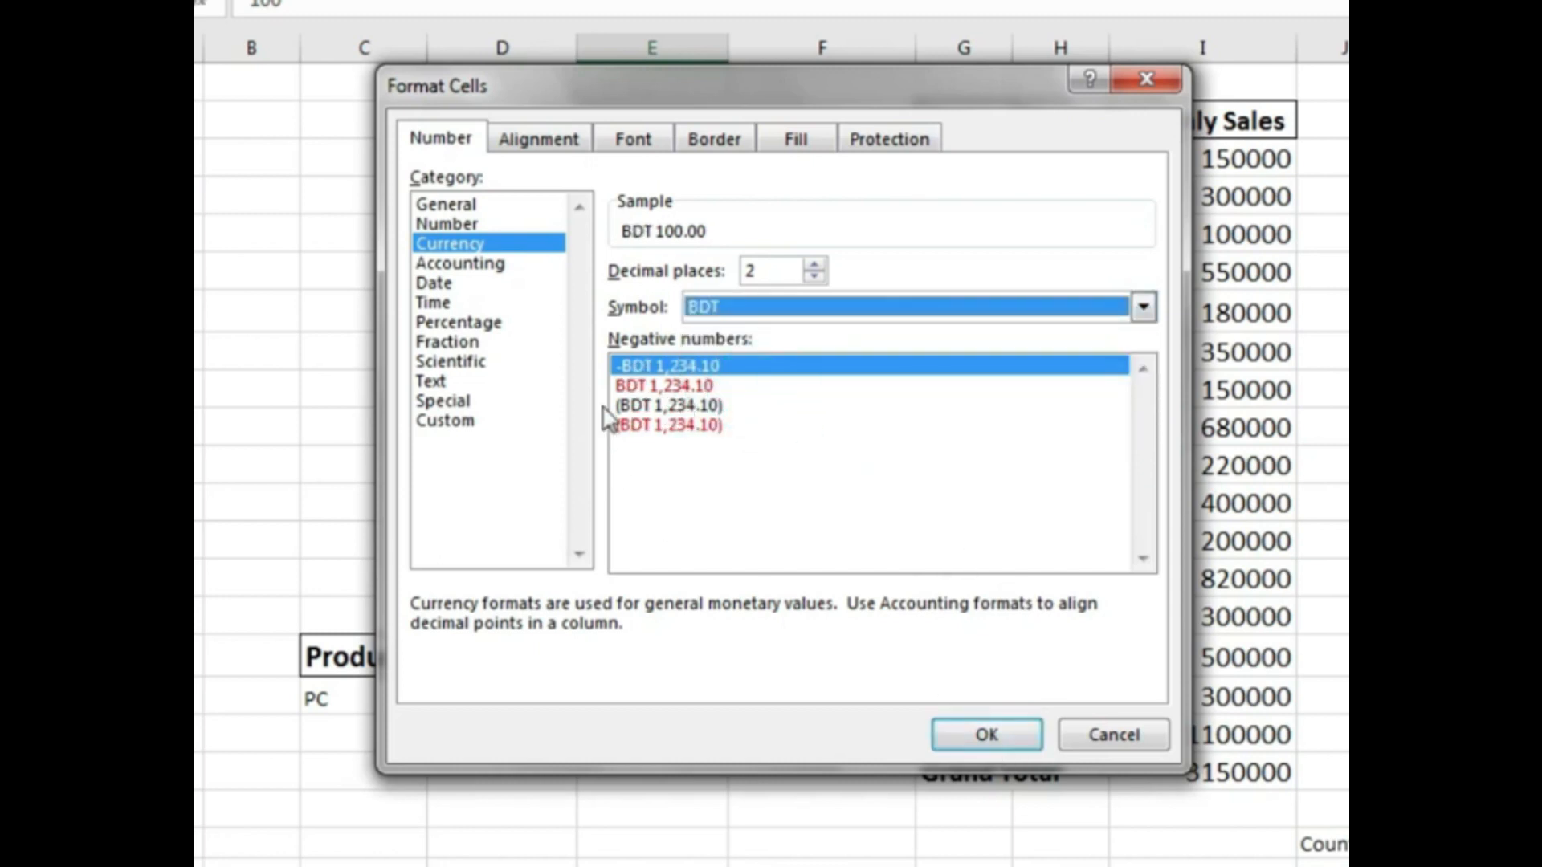
Choose the black parenthesised (BDT 1,234.10) style for negative numbers, apply the format, and reselect Mobile's Sales cell.
{"action": "left_click", "coordinate": [665, 427]}
{"action": "left_click", "coordinate": [671, 405]}
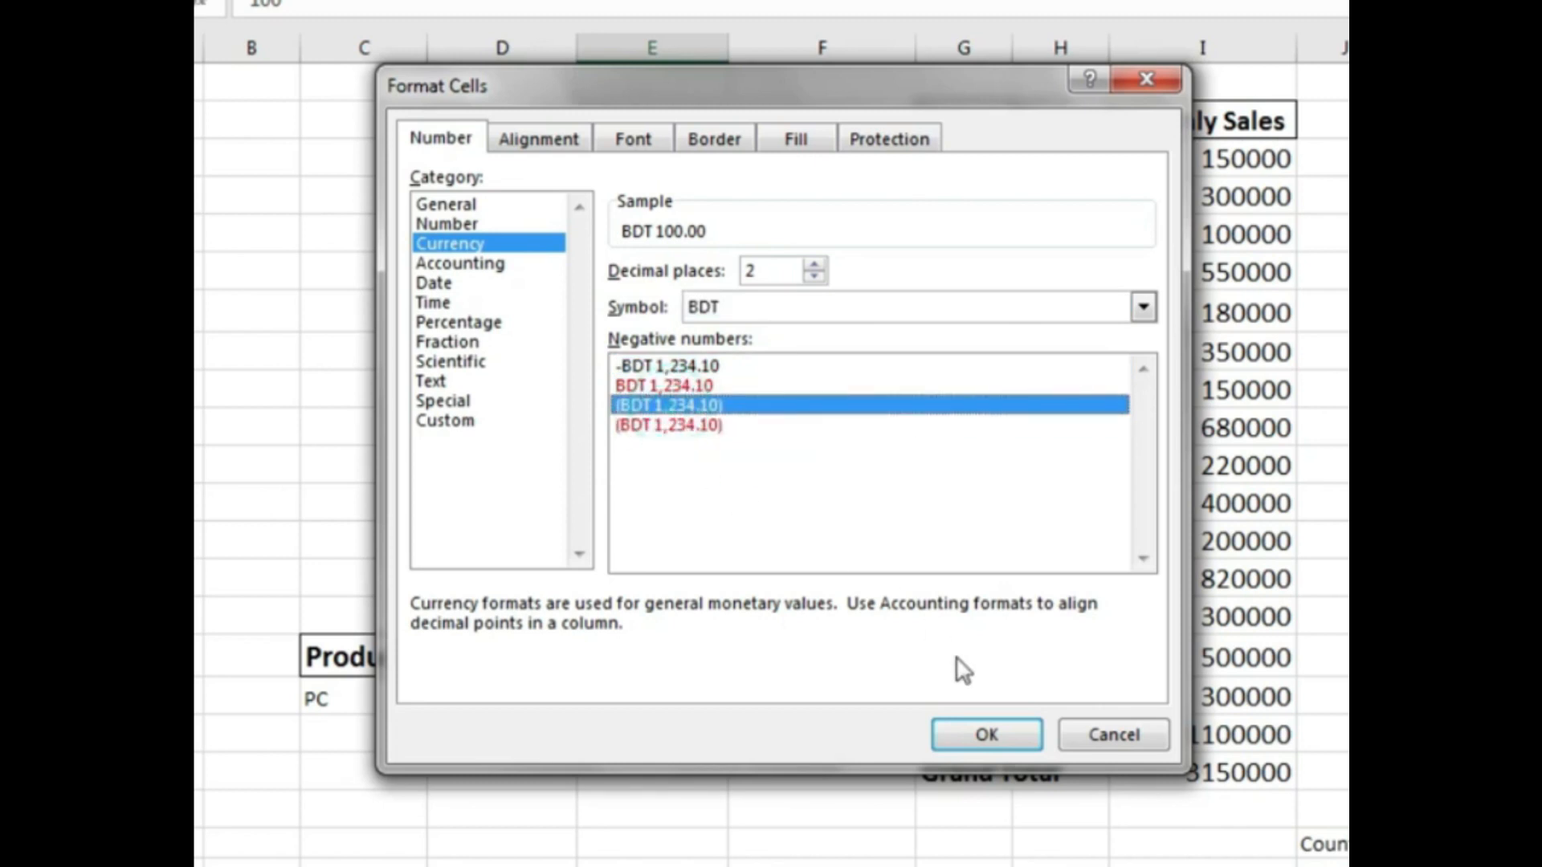
{"action": "left_click", "coordinate": [1037, 737]}
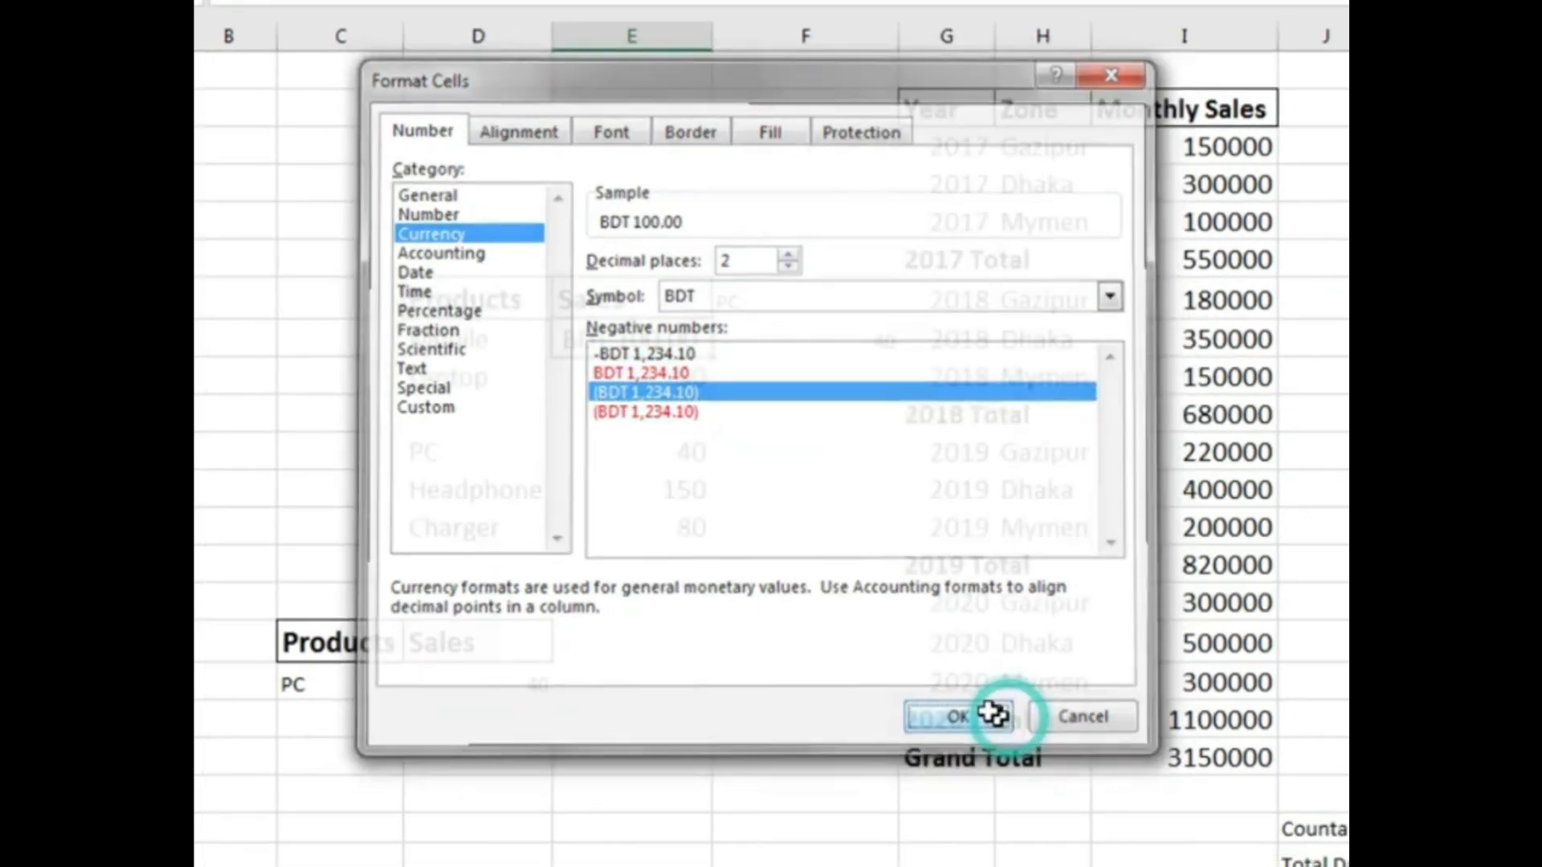
{"action": "left_click", "coordinate": [678, 391]}
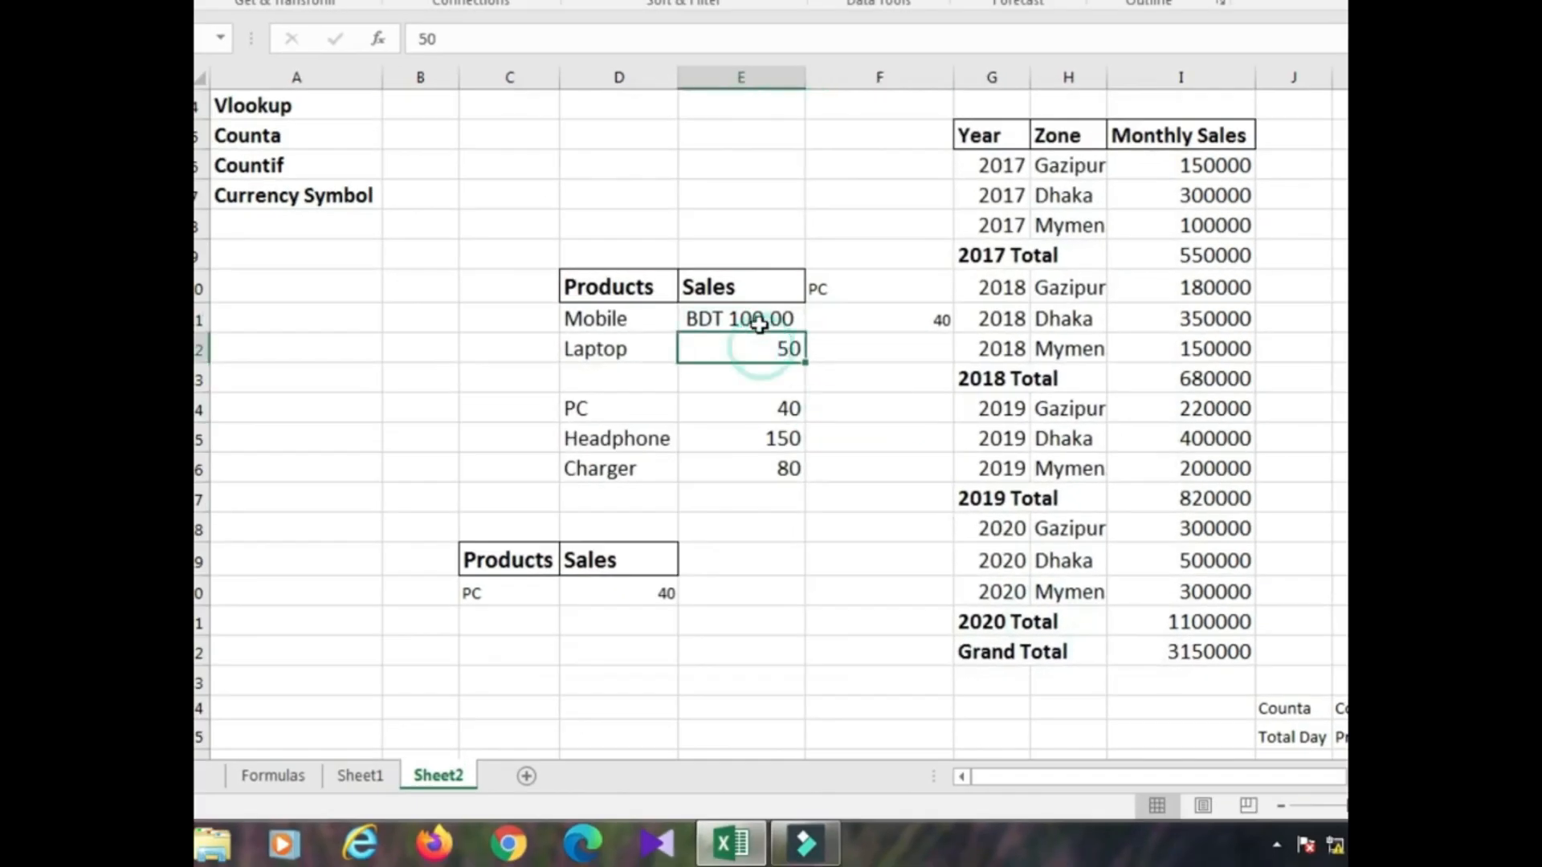
{"action": "left_click", "coordinate": [759, 323]}
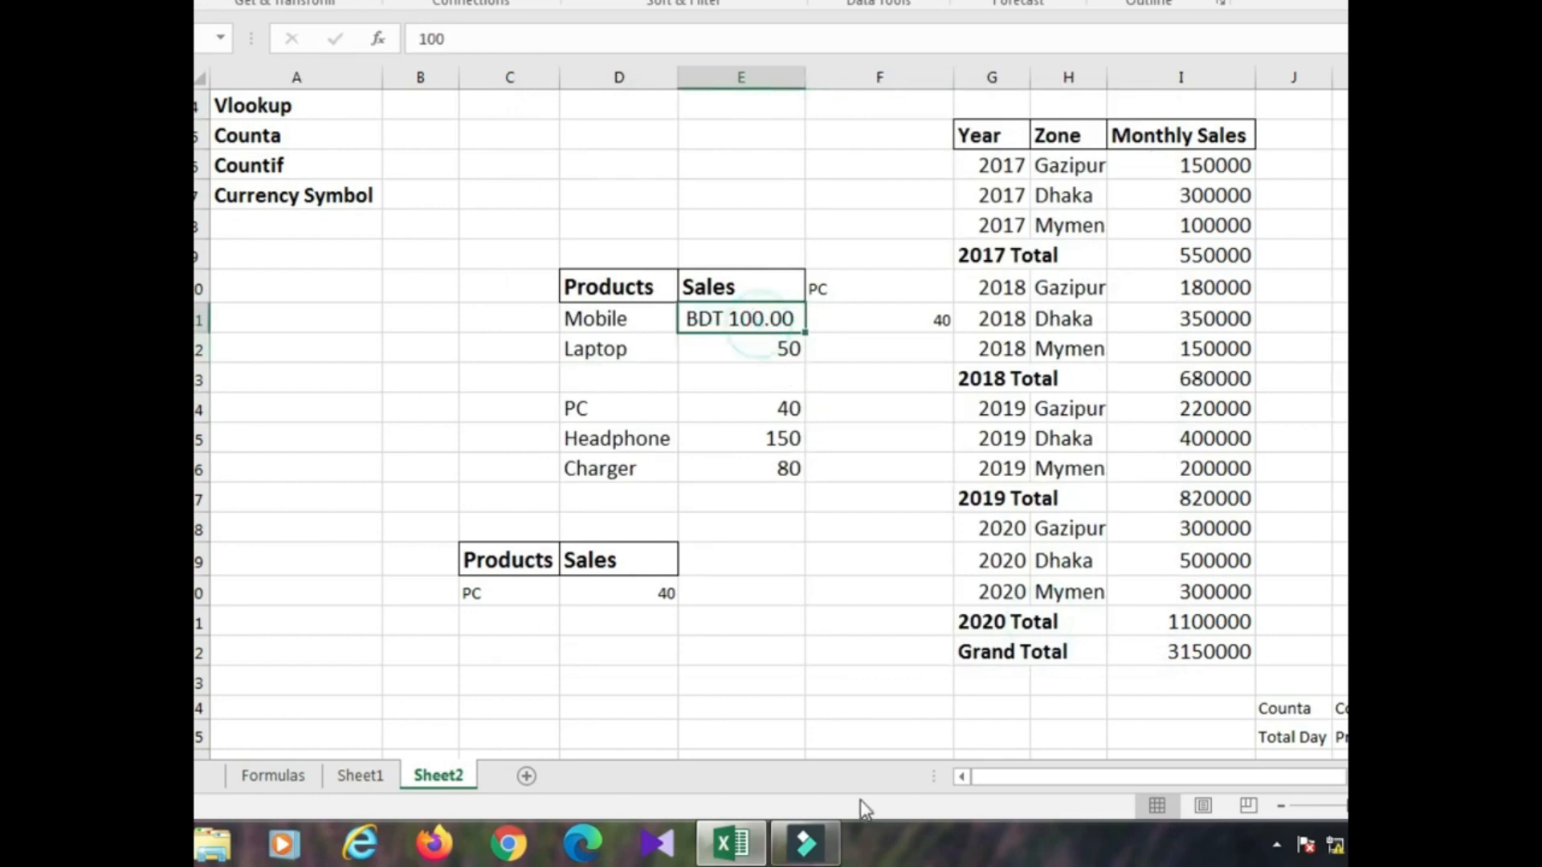